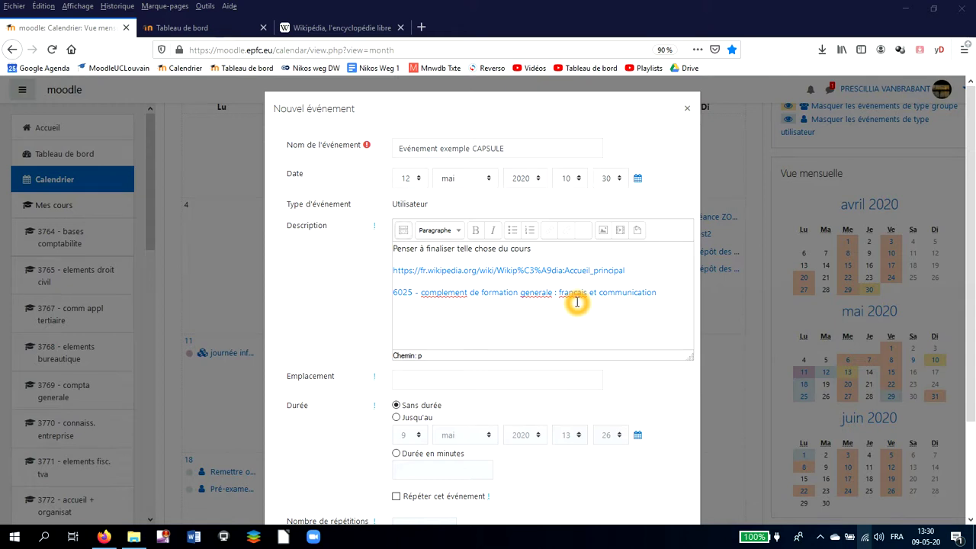
# - Open the embedded files manager for the new event's description
pyautogui.click(593, 243)
pyautogui.click(607, 235)
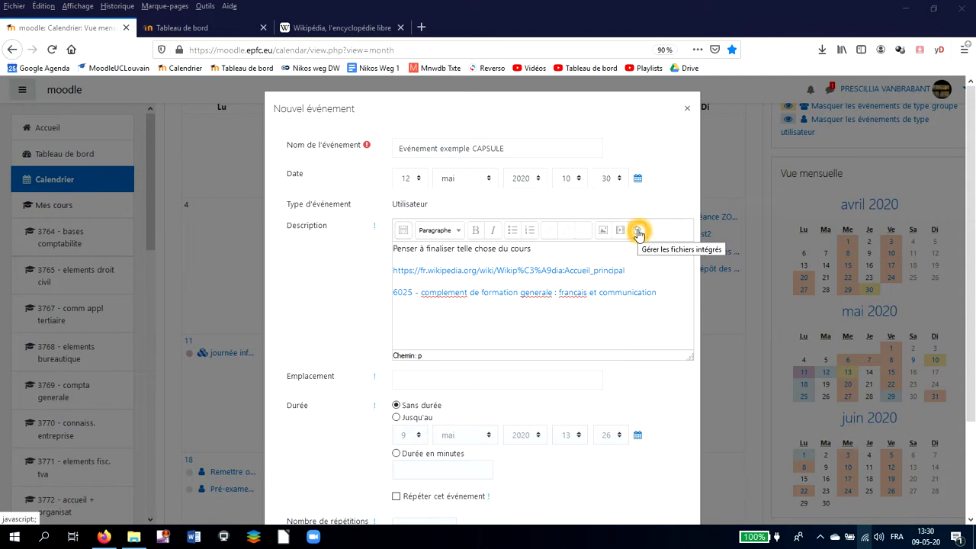
pyautogui.click(640, 233)
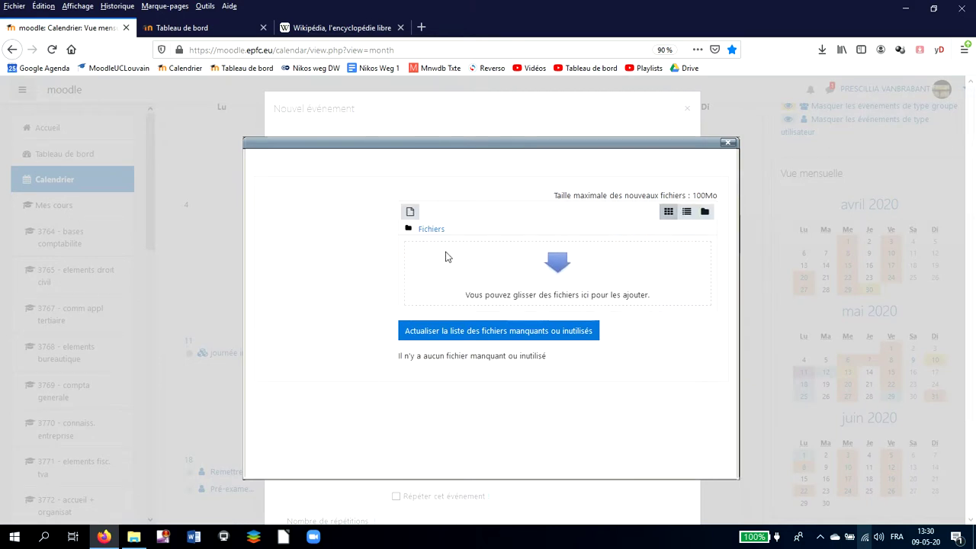
# - Arrange a smaller browser window beside a narrowed File Explorer window showing the Documents folder
pyautogui.click(935, 9)
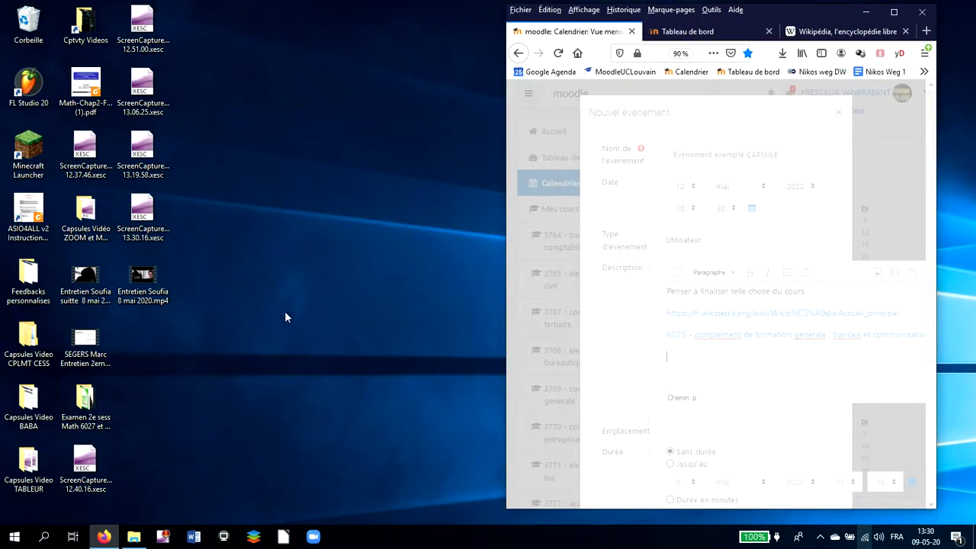
pyautogui.click(134, 537)
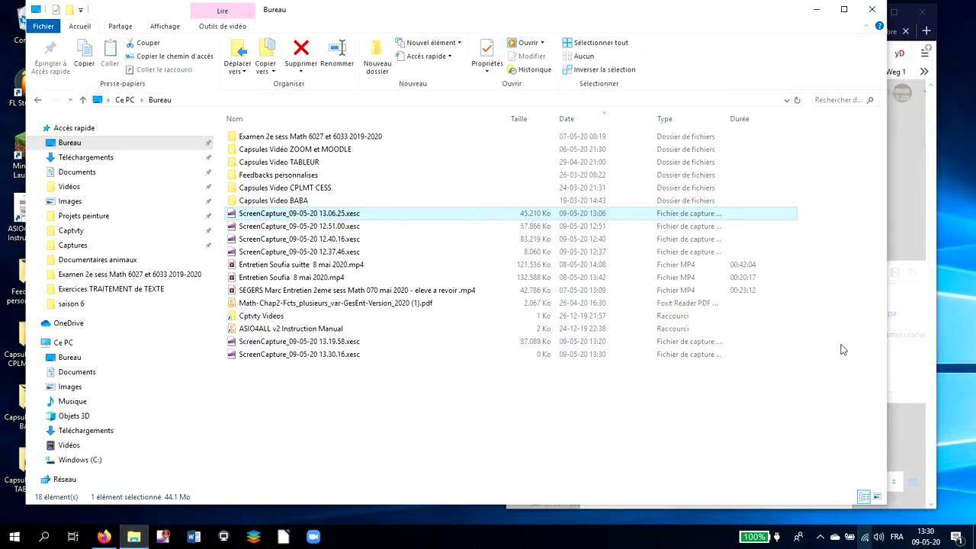
pyautogui.moveTo(890, 356); pyautogui.dragTo(444, 355)
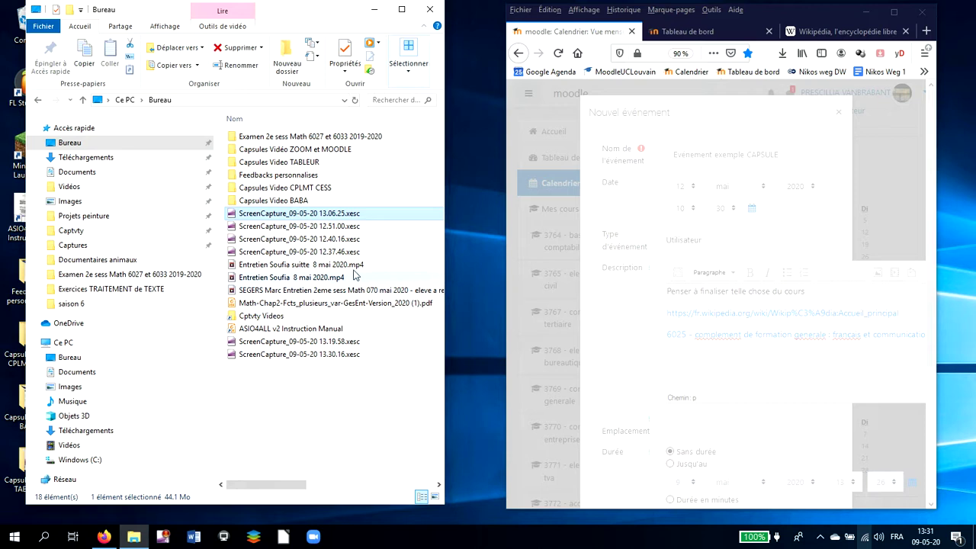
pyautogui.click(83, 172)
pyautogui.click(697, 156)
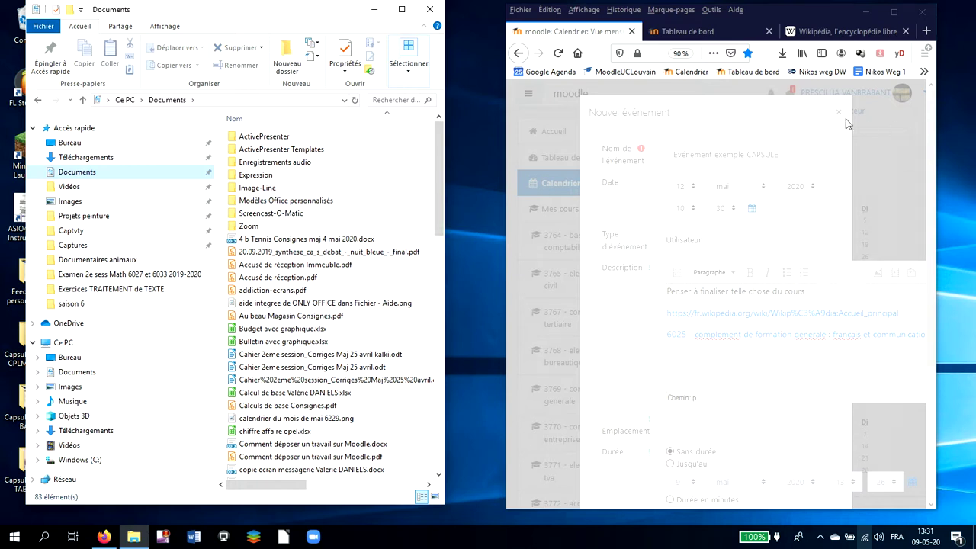
pyautogui.click(759, 15)
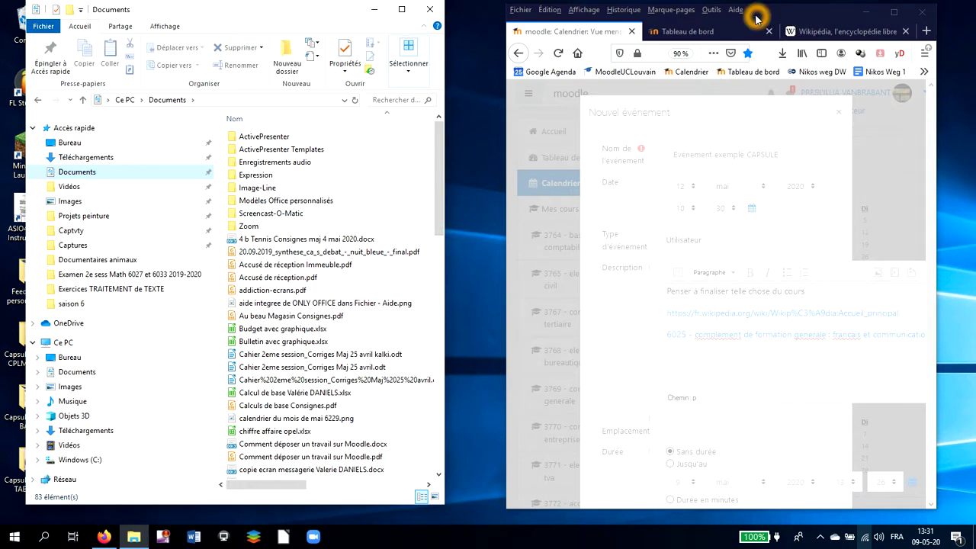
pyautogui.moveTo(697, 11); pyautogui.dragTo(653, 8)
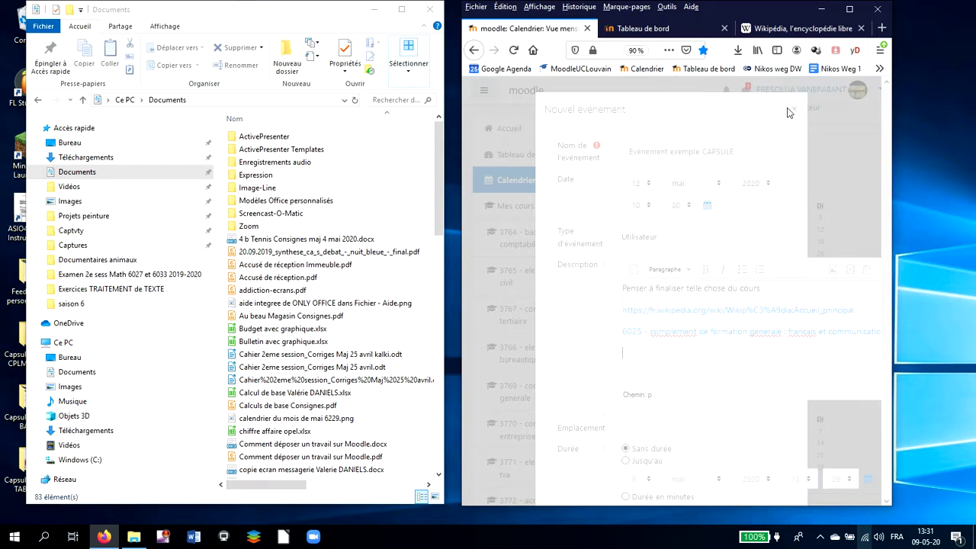
# - Leave the open event form by going back to the dashboard, and open the full May 2020 calendar
pyautogui.click(673, 343)
pyautogui.click(674, 342)
pyautogui.click(675, 343)
pyautogui.click(781, 243)
pyautogui.click(573, 69)
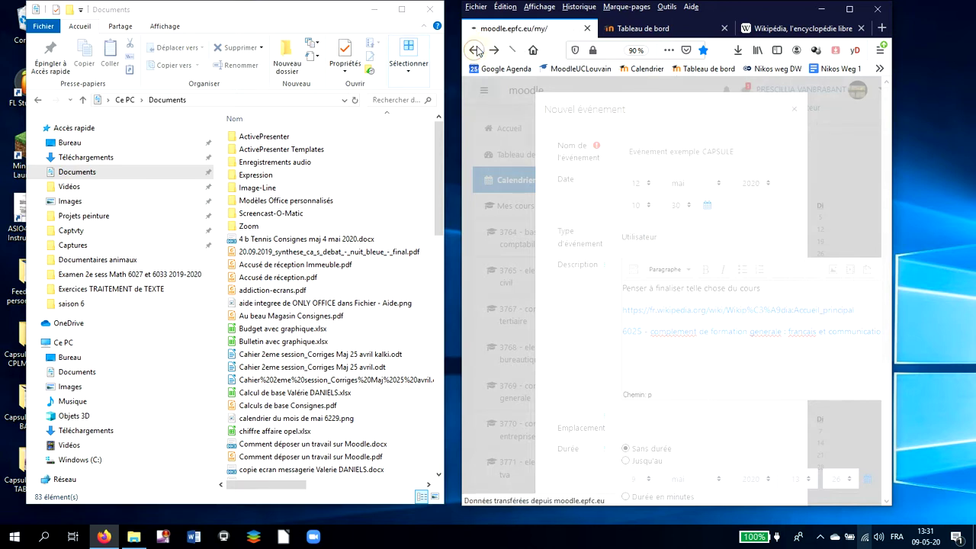
pyautogui.click(673, 232)
pyautogui.click(708, 249)
pyautogui.click(725, 239)
pyautogui.click(766, 193)
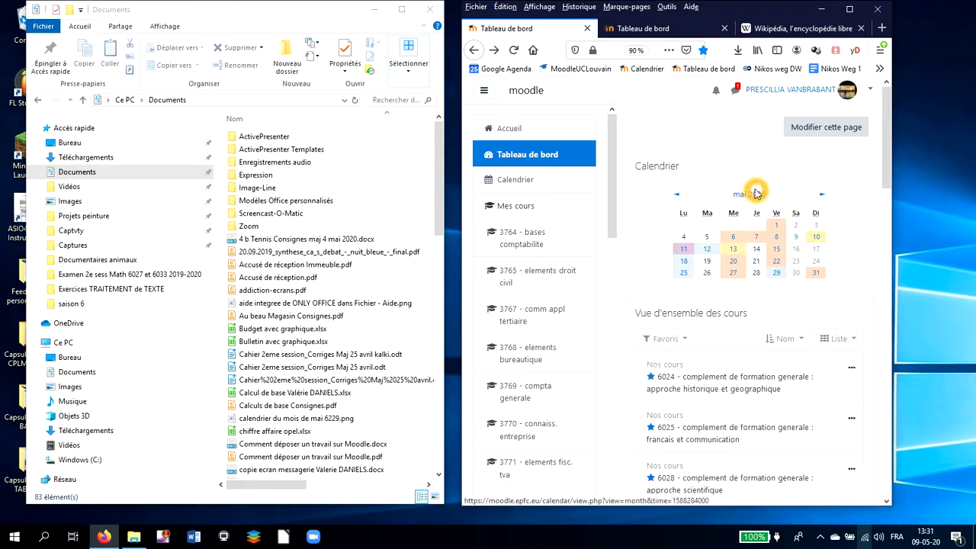
pyautogui.click(755, 193)
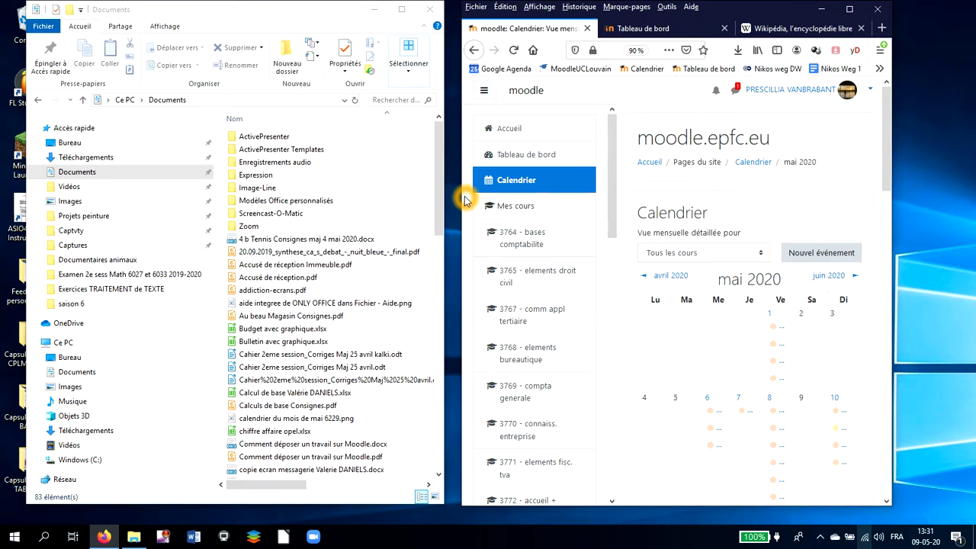
# - Widen the browser window on both sides and start a new event on 12 May 2020
pyautogui.moveTo(463, 200); pyautogui.dragTo(372, 208)
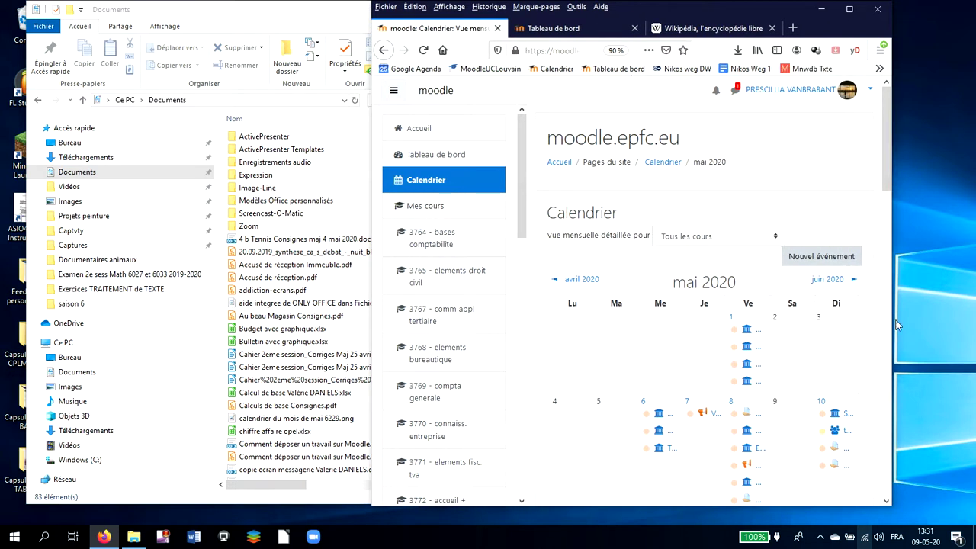
pyautogui.moveTo(892, 322); pyautogui.dragTo(934, 319)
pyautogui.scroll(-3, 798, 370)
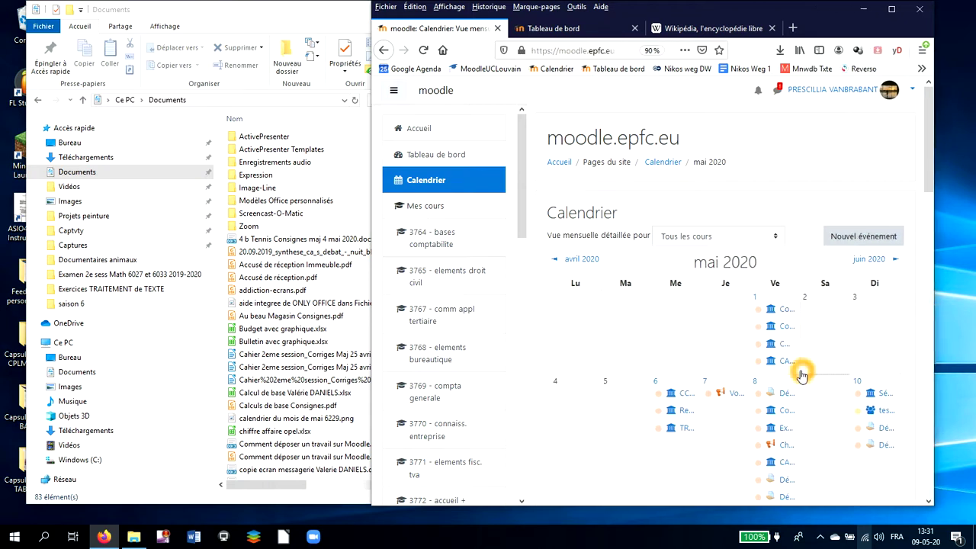
pyautogui.scroll(-1, 744, 336)
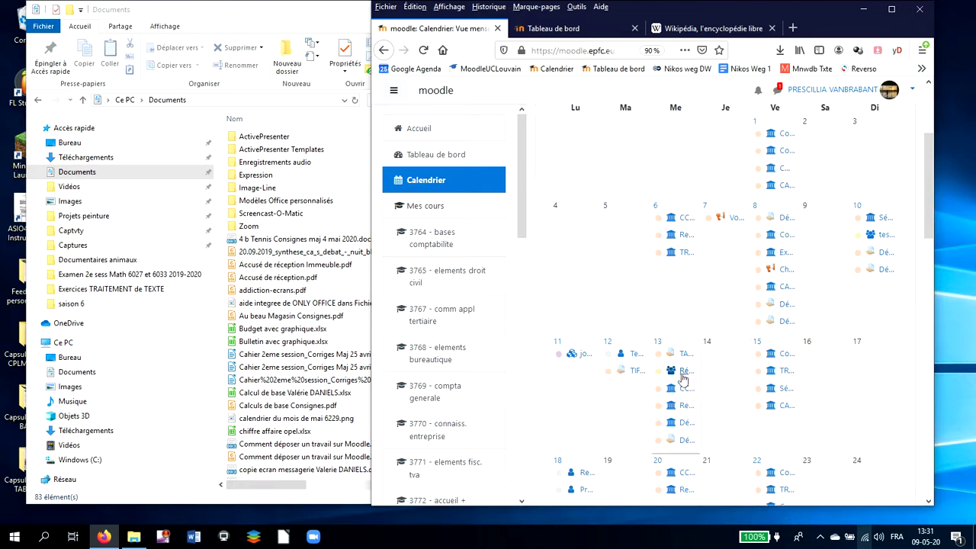
pyautogui.click(625, 384)
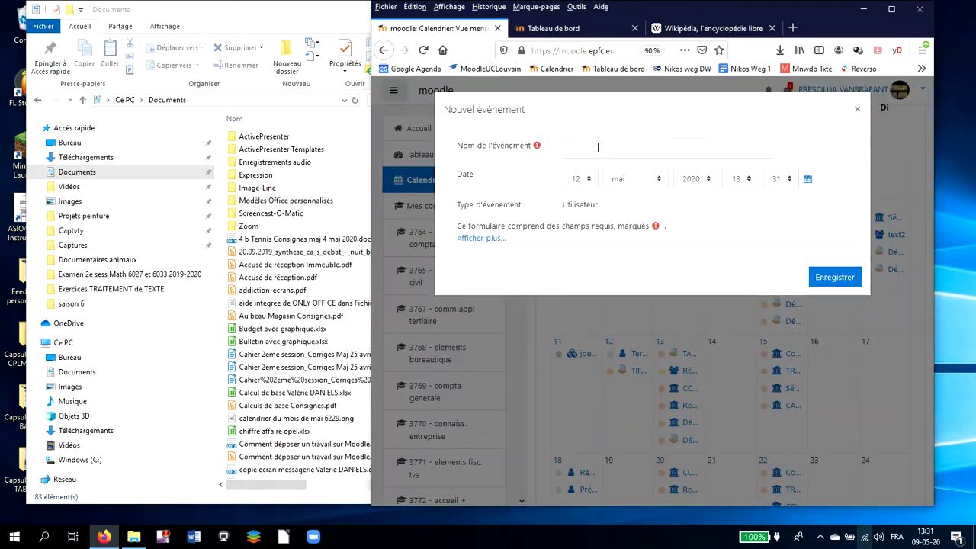
# - Name the event "Test échéance capsule" and set its time to 10:30
pyautogui.click(600, 145)
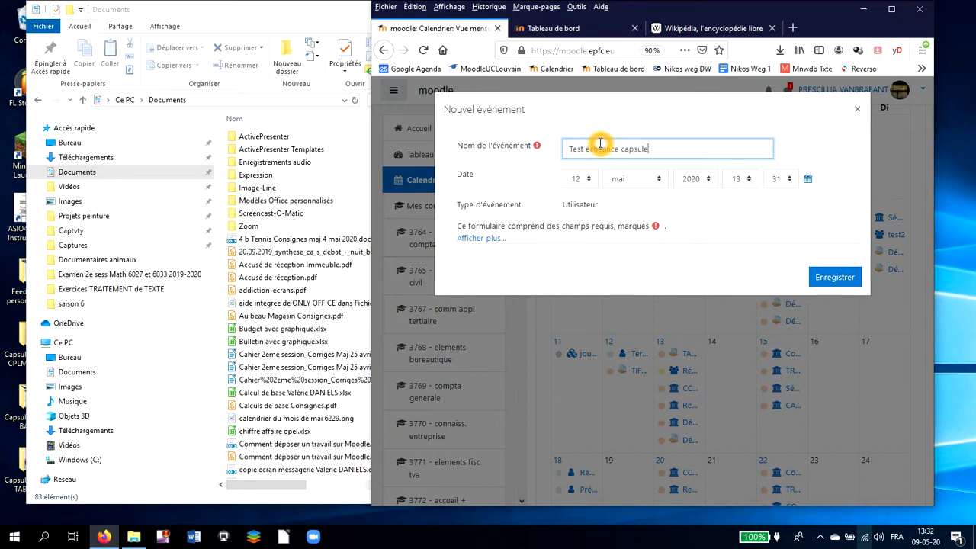
pyautogui.click(737, 179)
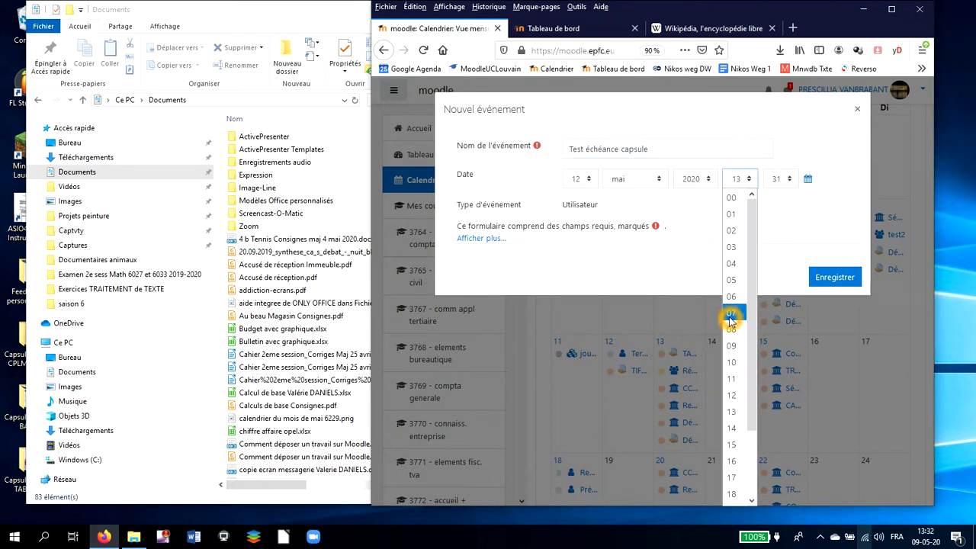
pyautogui.click(732, 363)
pyautogui.click(784, 182)
pyautogui.click(762, 334)
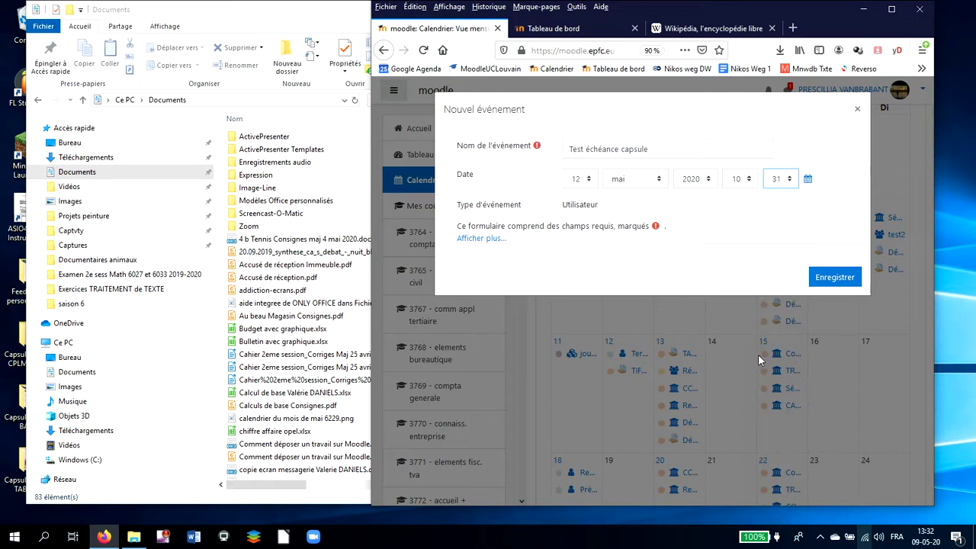
pyautogui.click(778, 178)
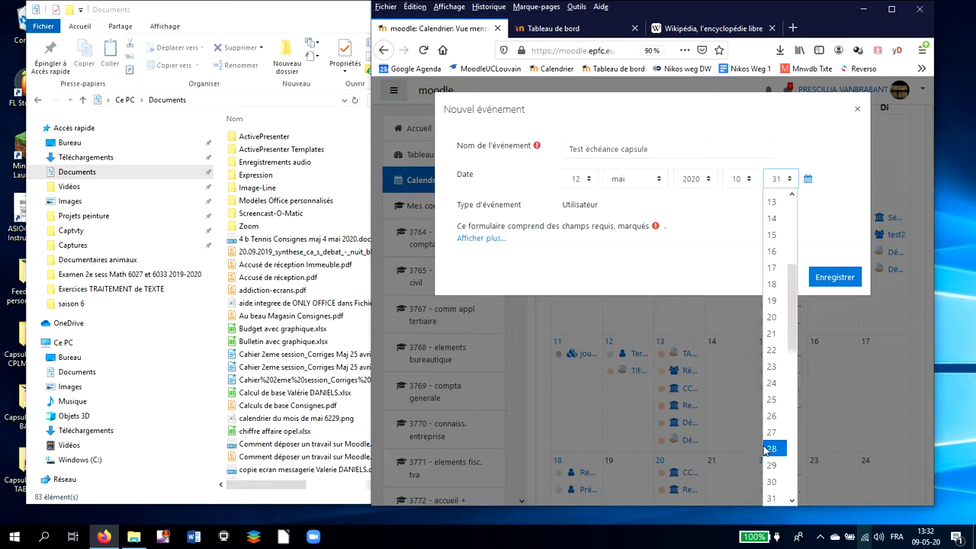
pyautogui.click(771, 481)
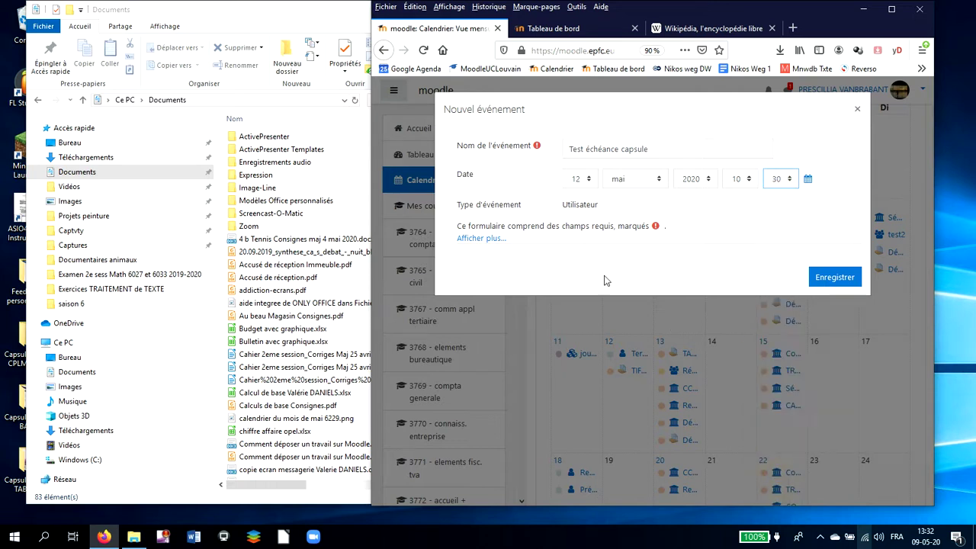
# - Expand the additional event fields and enter "attention !", "cours à étudier" and "epreuve intégrée" as separate paragraphs of the description
pyautogui.click(488, 240)
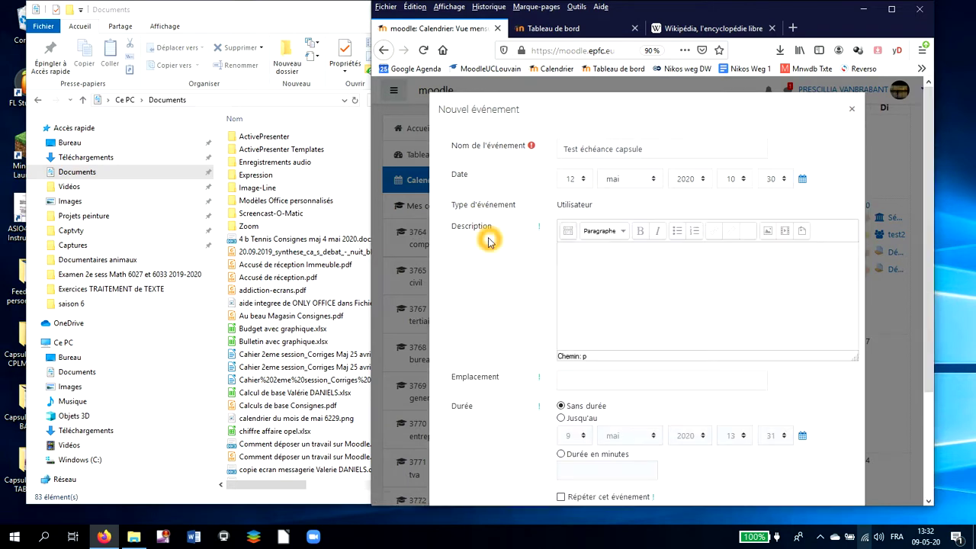
pyautogui.click(618, 272)
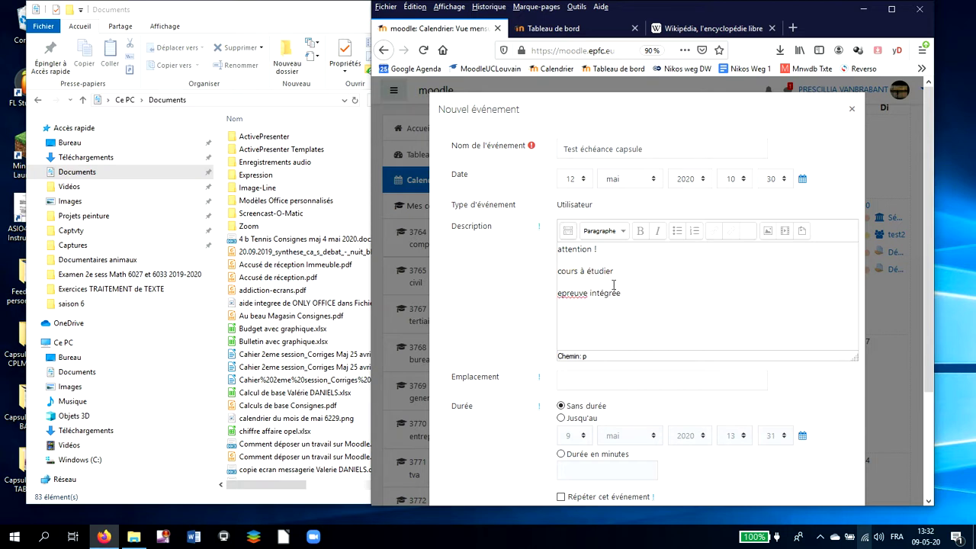
pyautogui.moveTo(622, 293); pyautogui.dragTo(557, 294)
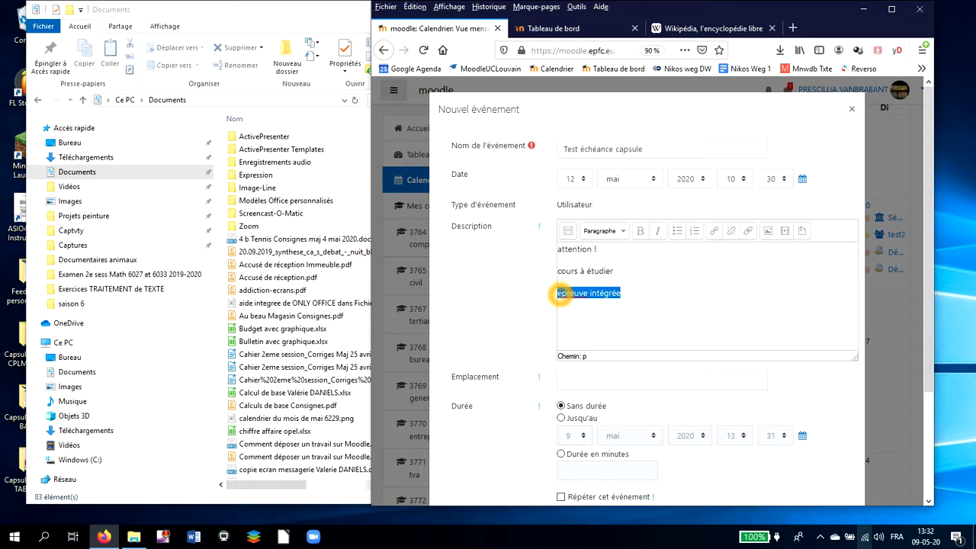
pyautogui.click(716, 233)
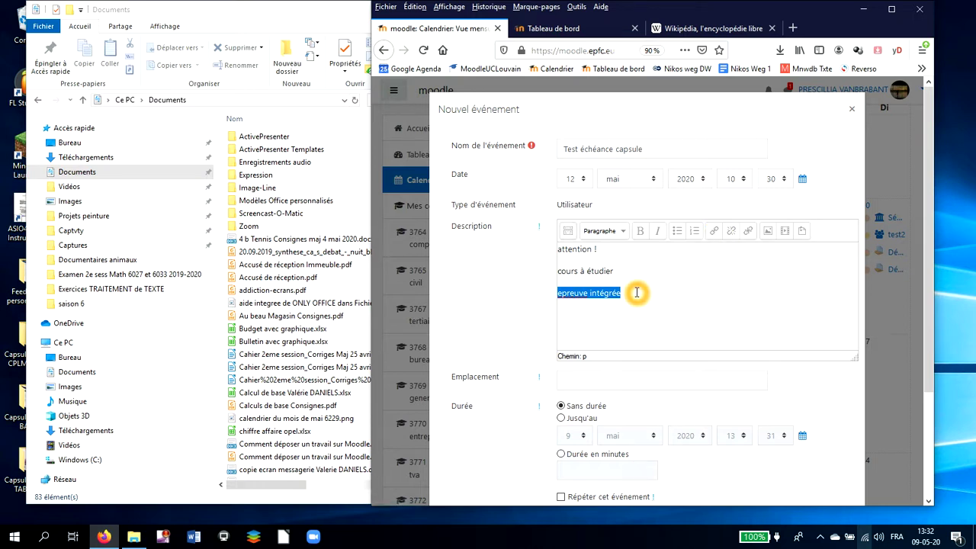
pyautogui.click(715, 233)
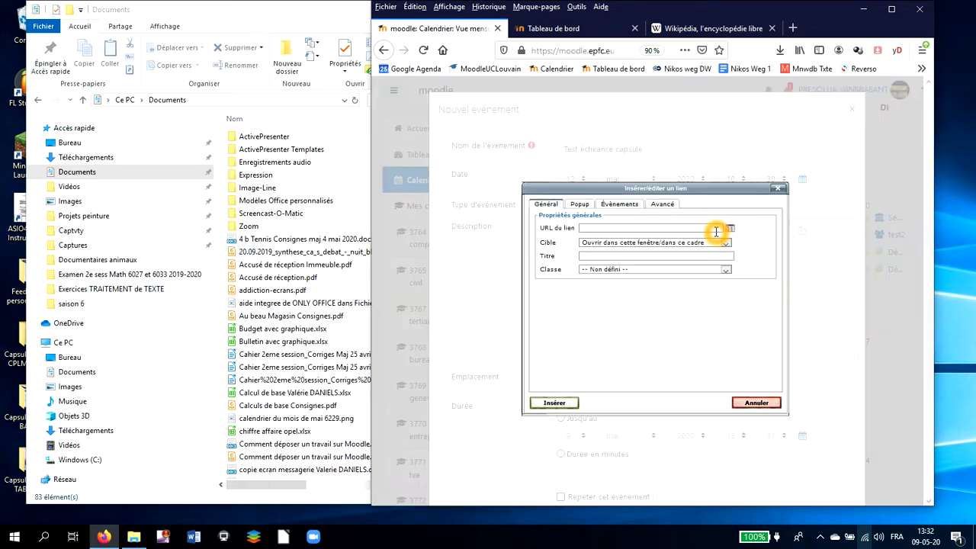
pyautogui.write('https://fr.wikipedia.org/wiki/Wikip%C3%A9dia:Accueil_principal')
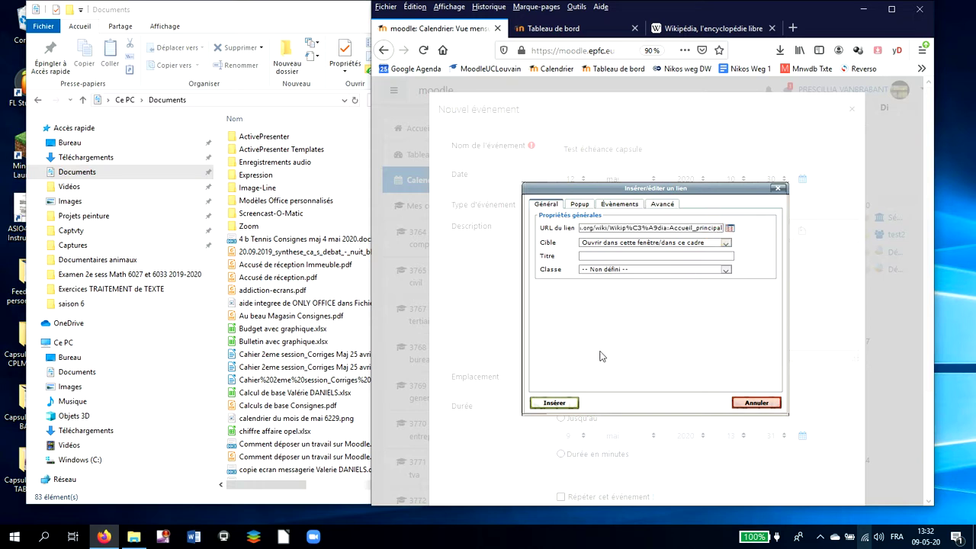
pyautogui.click(561, 404)
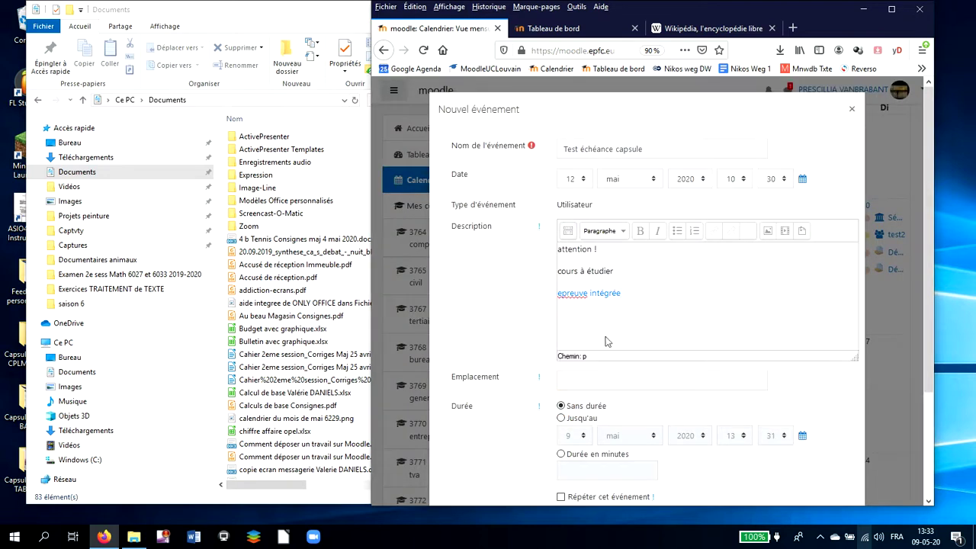
# - Remove the hyperlink from "epreuve intégrée" in the description
pyautogui.click(613, 296)
pyautogui.click(603, 290)
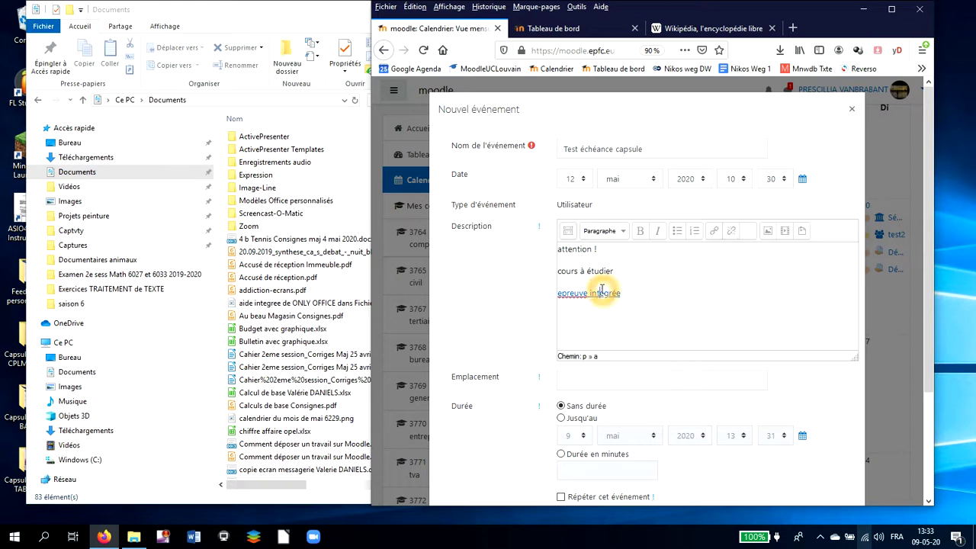
pyautogui.click(732, 234)
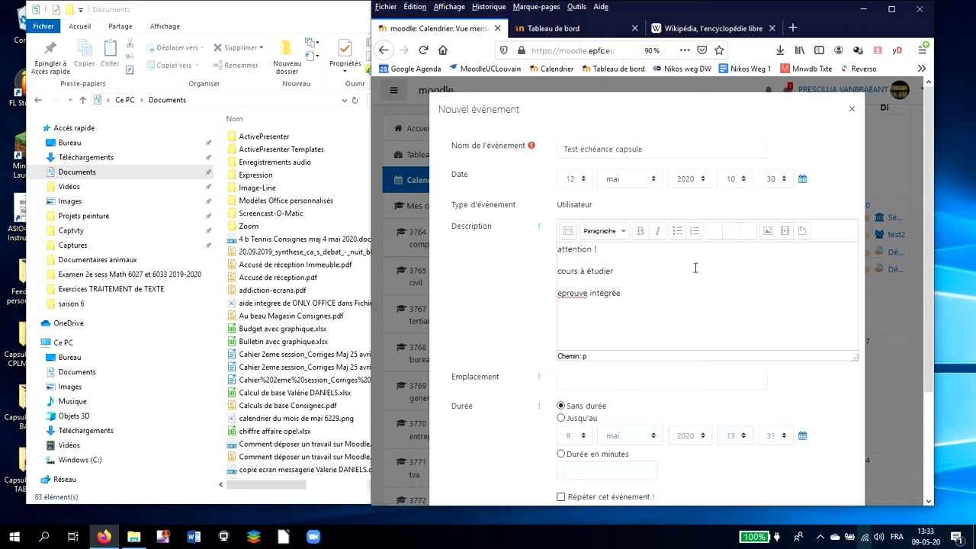
pyautogui.click(768, 233)
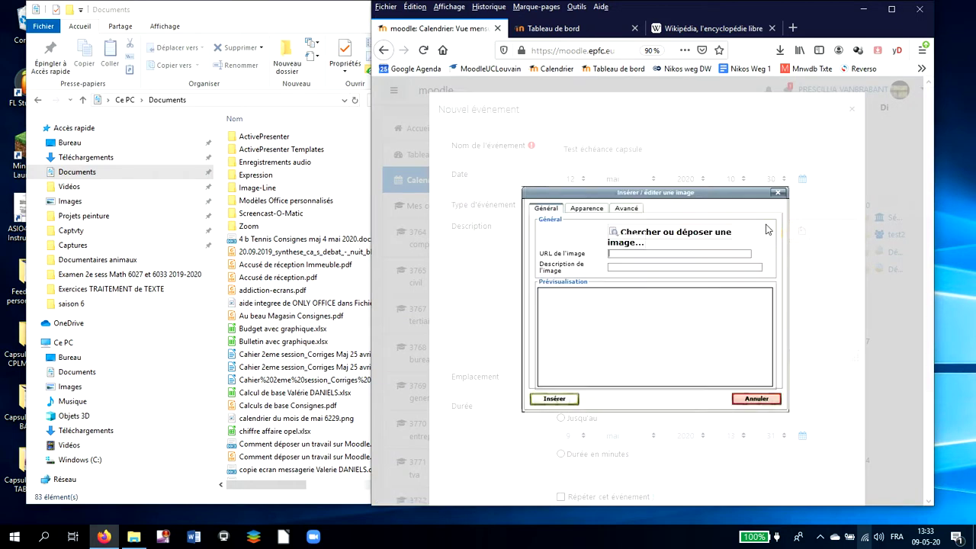
pyautogui.click(652, 319)
pyautogui.click(785, 201)
pyautogui.click(783, 196)
pyautogui.click(781, 197)
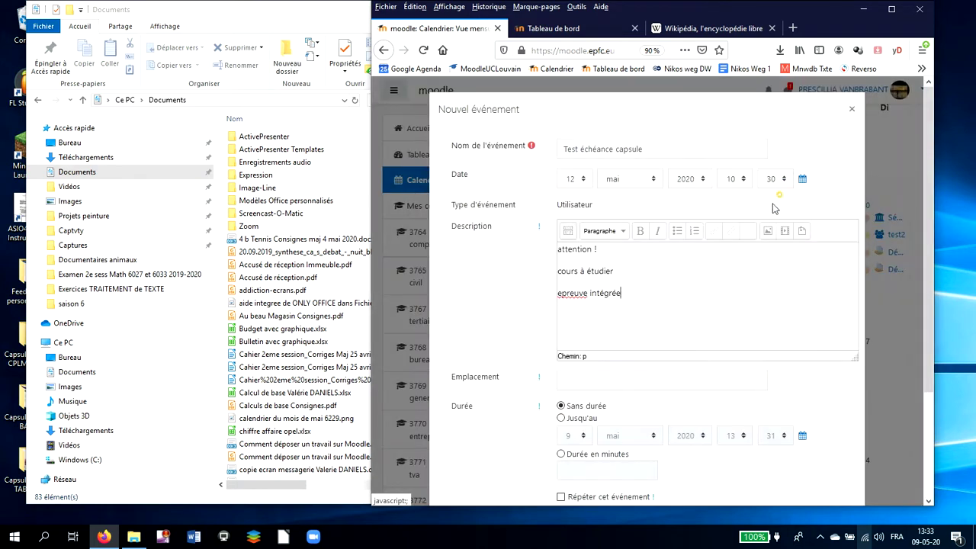
# - Insert the file "4 b Tennis Consignes maj 4 mai 2020.docx" from the Documents folder into the event description
pyautogui.scroll(-2, 702, 297)
pyautogui.click(334, 251)
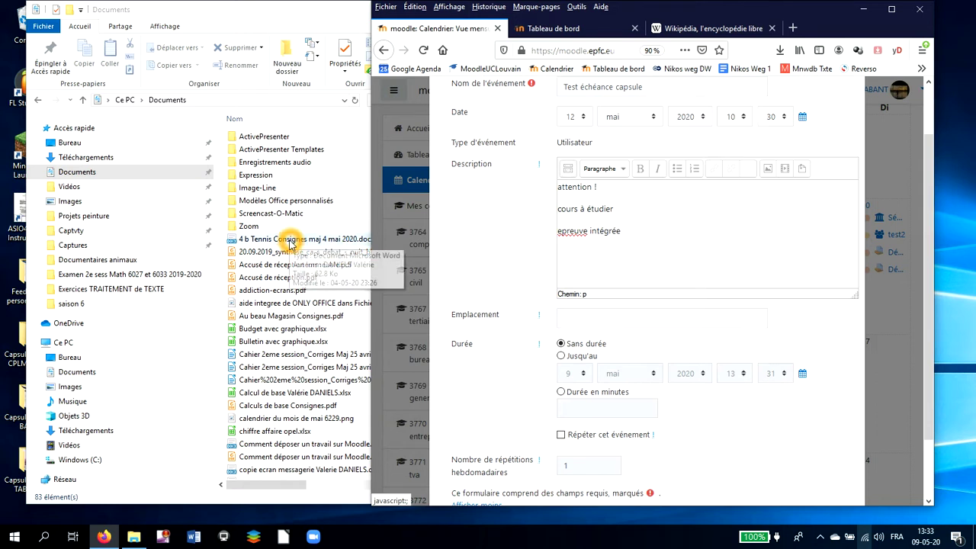
pyautogui.moveTo(288, 242); pyautogui.dragTo(698, 245)
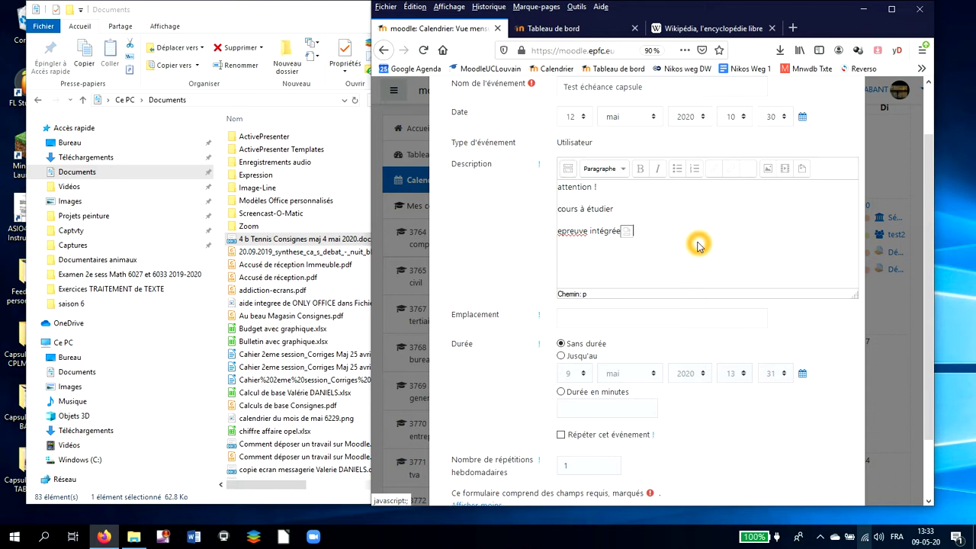
pyautogui.scroll(-2, 701, 282)
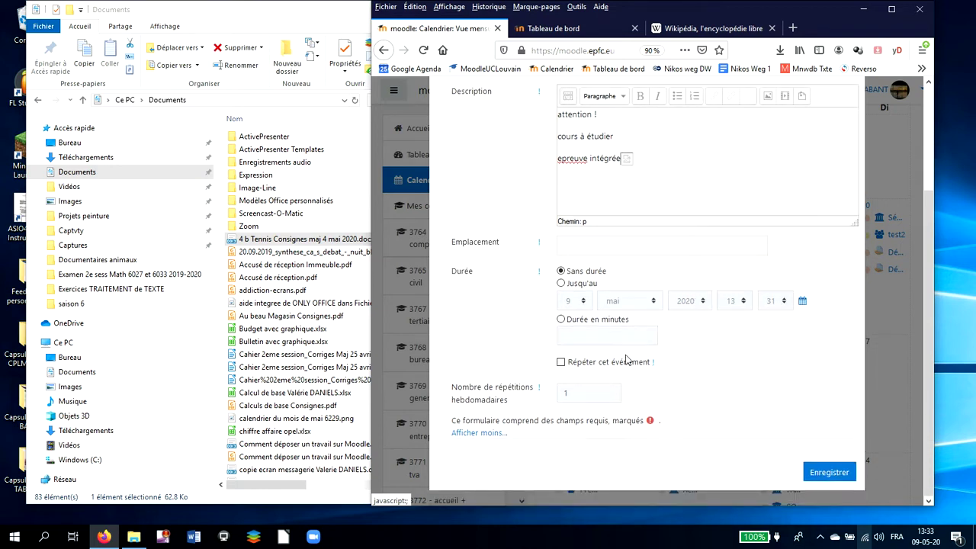
# - Delete the inserted file placeholder after "epreuve intégrée" in the description
pyautogui.scroll(3, 692, 313)
pyautogui.click(666, 293)
pyautogui.click(667, 288)
pyautogui.press('BackSpace')
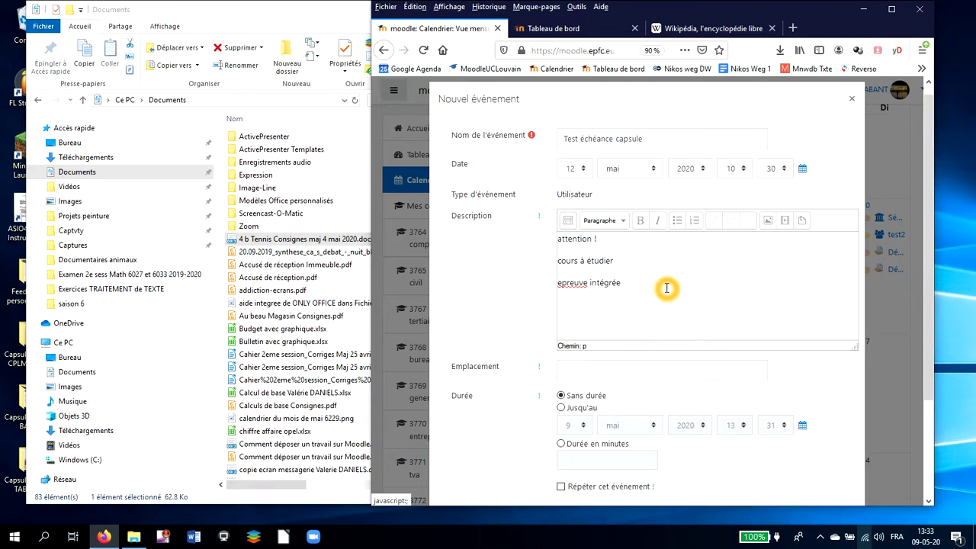
# - Add "4 b Tennis Consignes maj 4 mai 2020.docx" through the description's file manager and refresh the list of missing or unused files
pyautogui.click(768, 222)
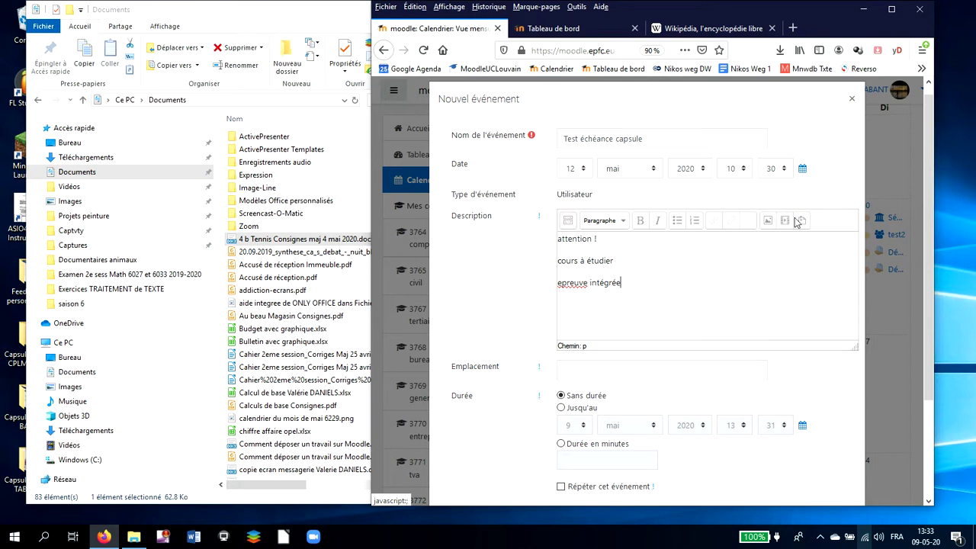
pyautogui.click(803, 221)
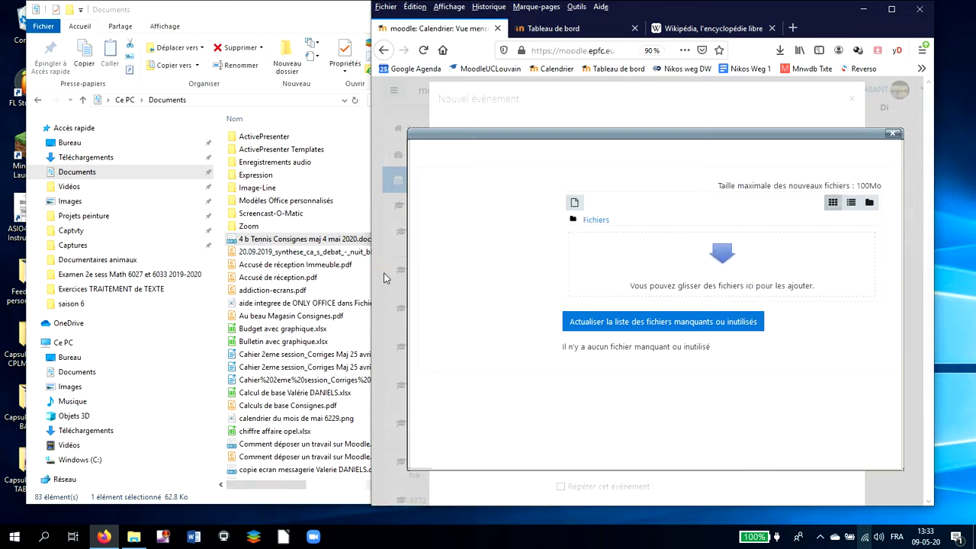
pyautogui.moveTo(282, 242); pyautogui.dragTo(660, 277)
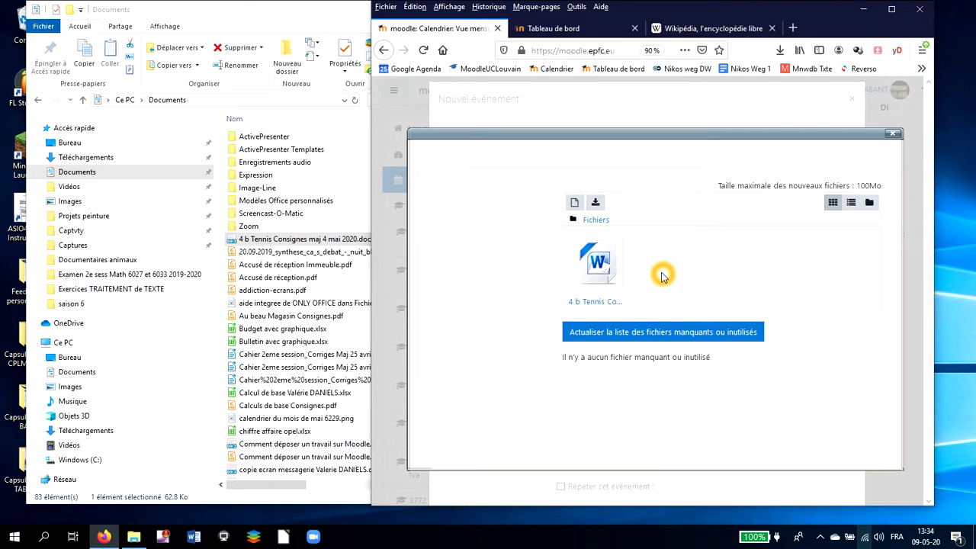
pyautogui.click(651, 338)
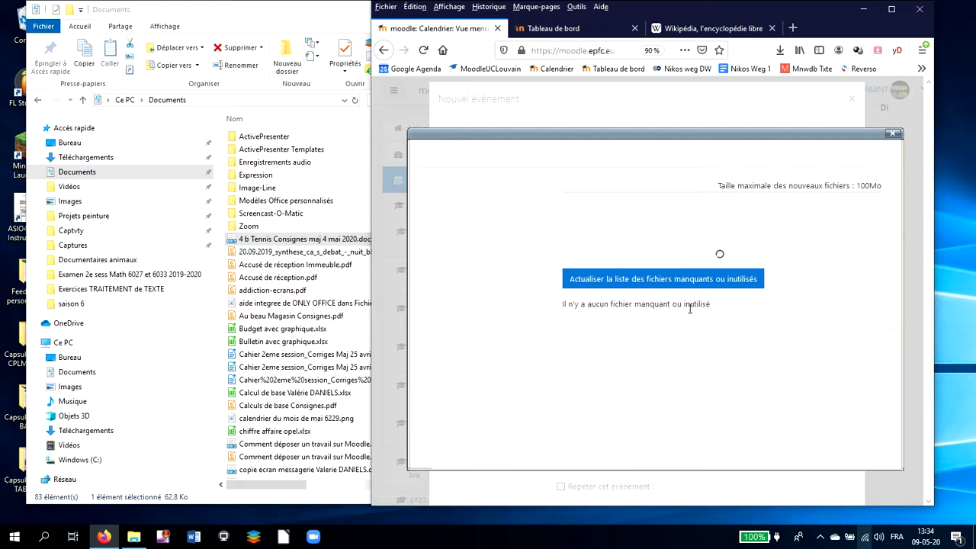
pyautogui.click(894, 134)
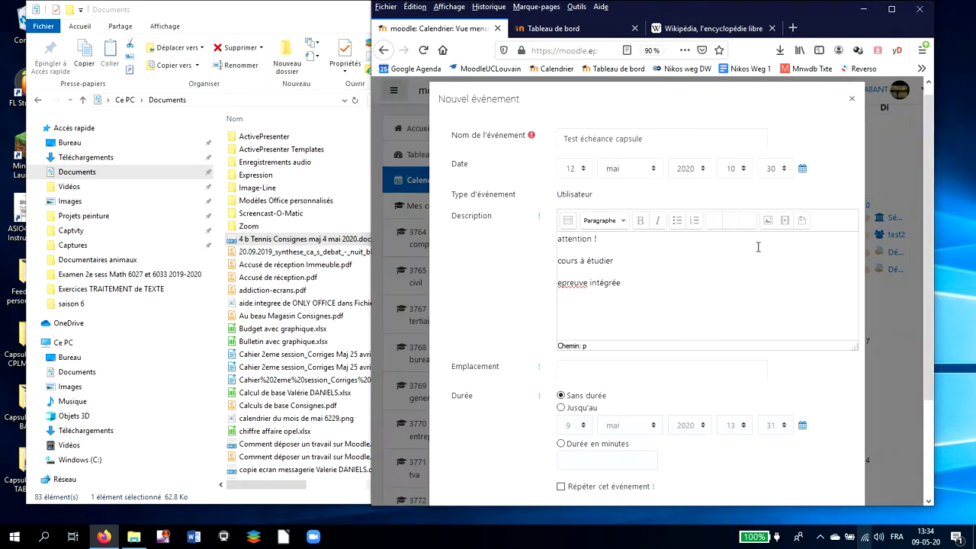
# - Copy the "Syllabus table des matières" link from the 3767 - comm appl tertiaire course page
pyautogui.scroll(-2, 712, 268)
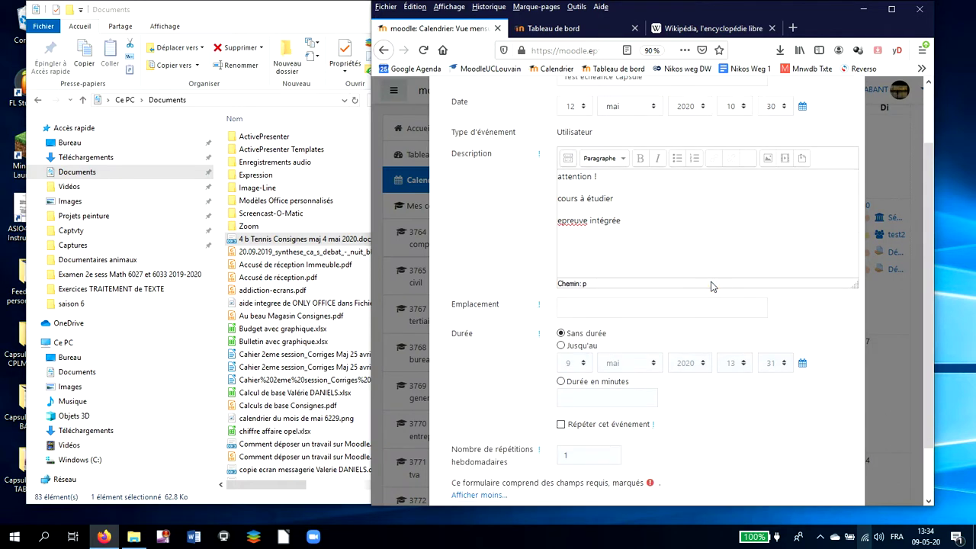
pyautogui.click(650, 215)
pyautogui.click(561, 30)
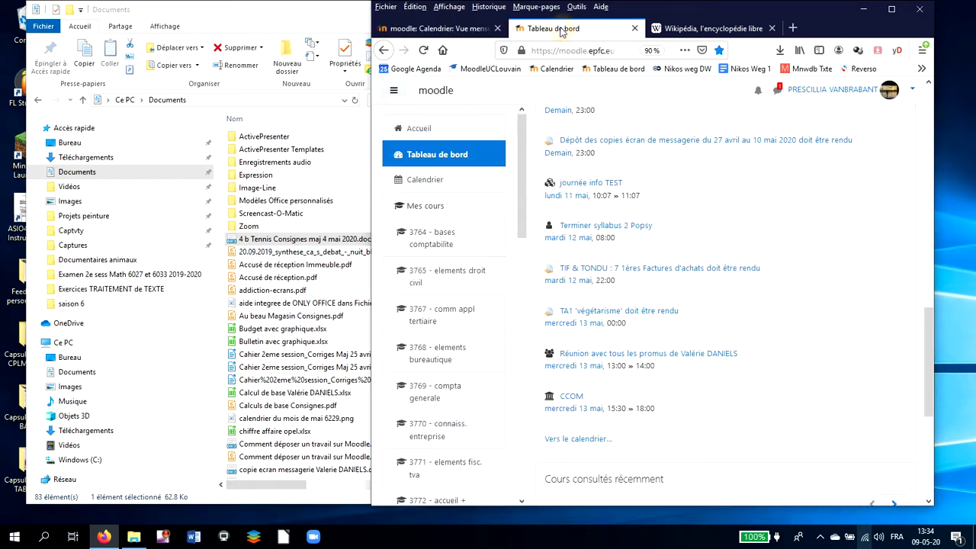
pyautogui.click(665, 228)
pyautogui.click(465, 316)
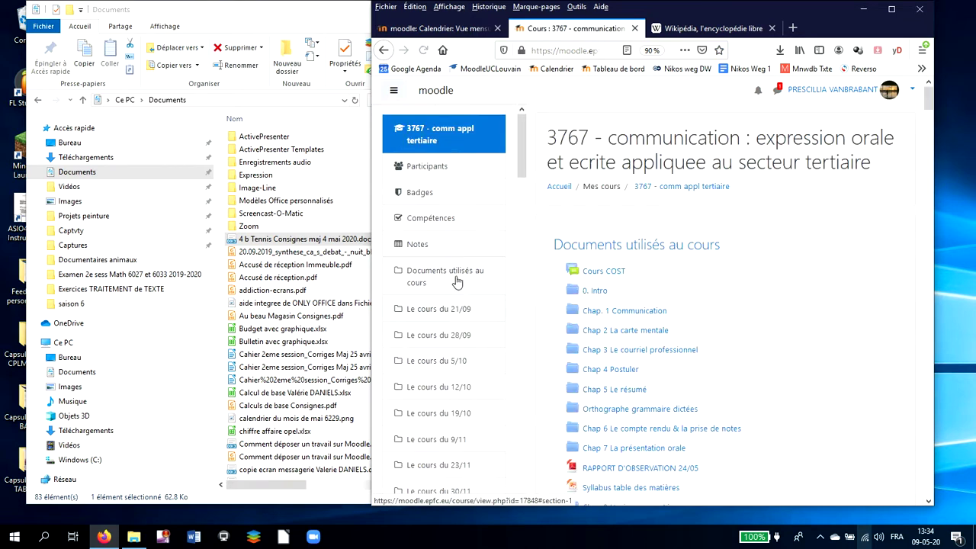
pyautogui.scroll(-3, 728, 355)
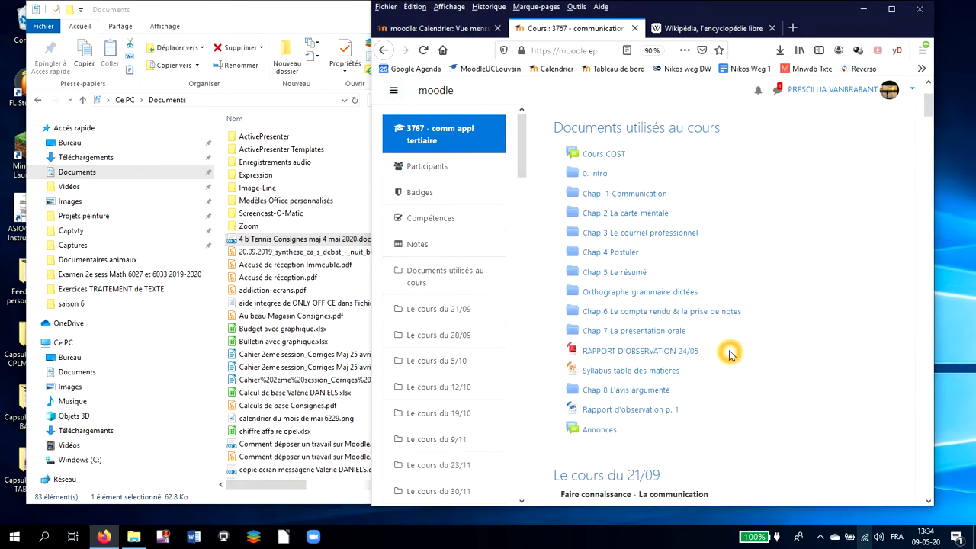
pyautogui.moveTo(687, 370); pyautogui.dragTo(571, 381)
pyautogui.hotkey('ctrl', 'c')
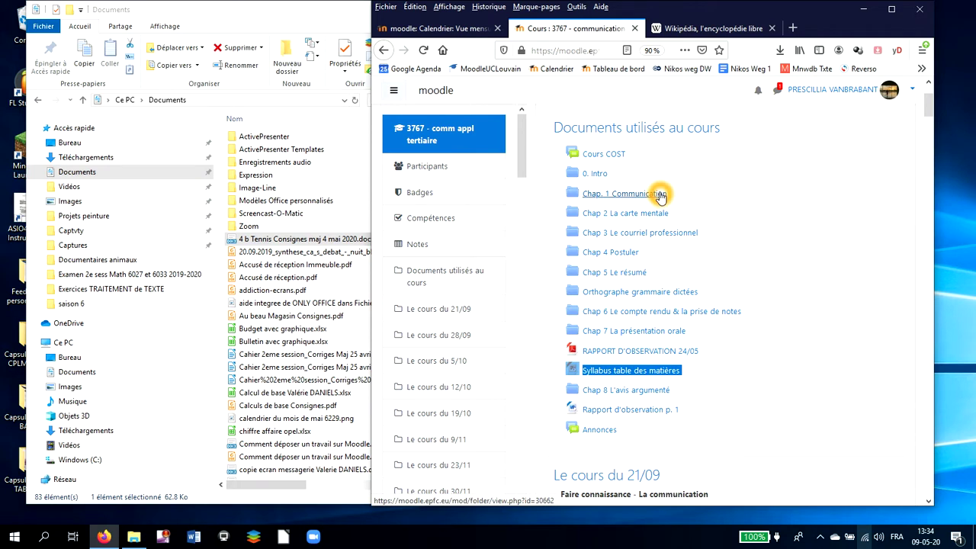
# - Replace "epreuve intégrée" in the event description with the copied syllabus link and add "3767" after "cours à étudier"
pyautogui.click(446, 28)
pyautogui.click(632, 221)
pyautogui.moveTo(632, 221); pyautogui.dragTo(561, 223)
pyautogui.hotkey('ctrl', 'v')
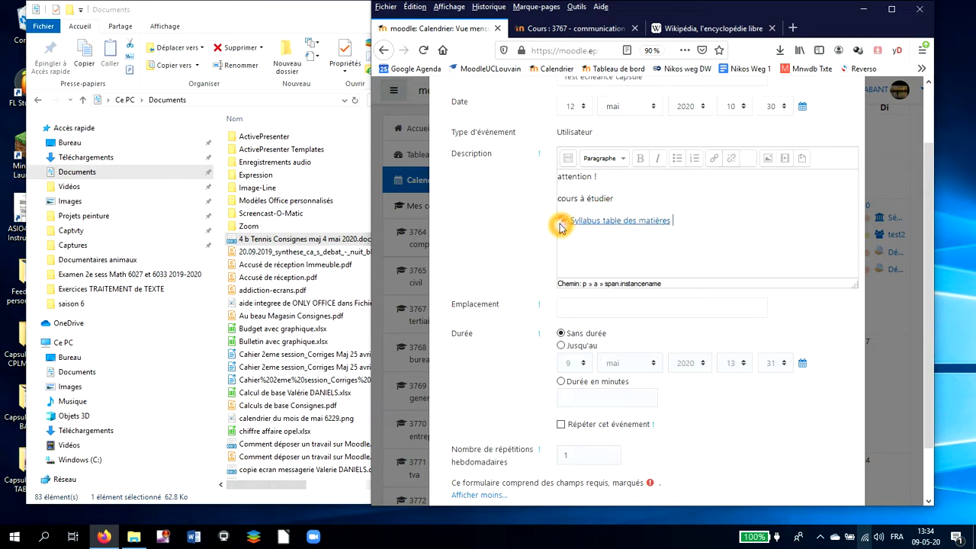
pyautogui.click(640, 198)
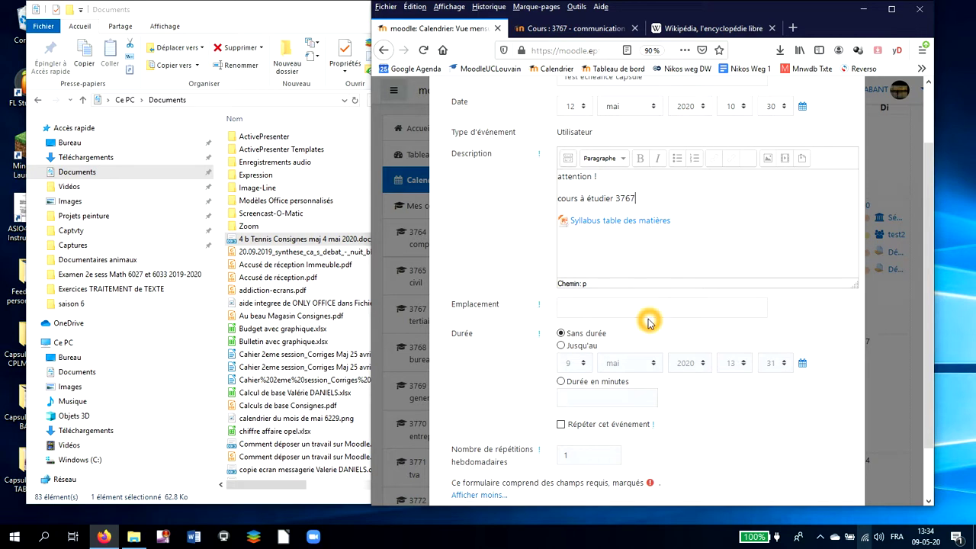
# - Set the event to repeat with 3 weekly repetitions and save it
pyautogui.scroll(-2, 643, 326)
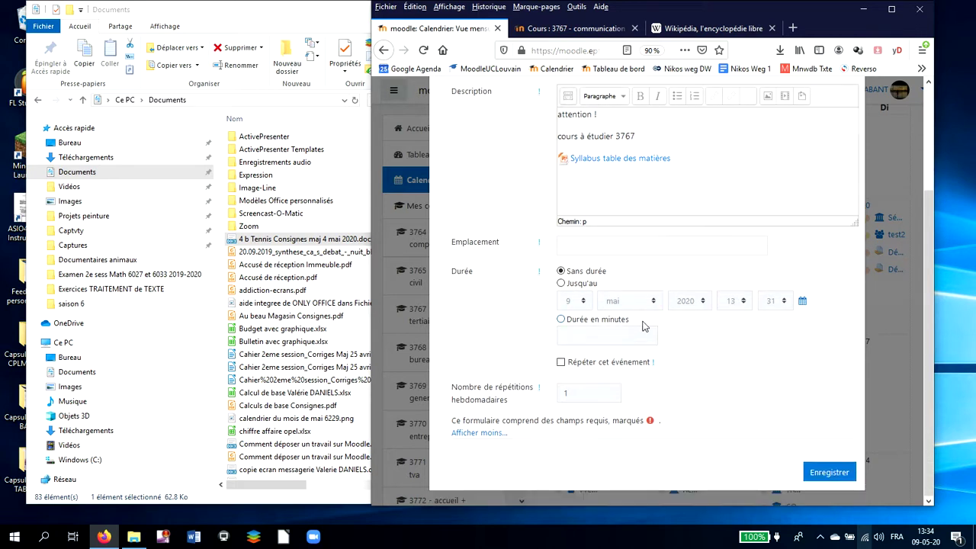
pyautogui.click(561, 363)
pyautogui.click(583, 392)
pyautogui.press('BackSpace')
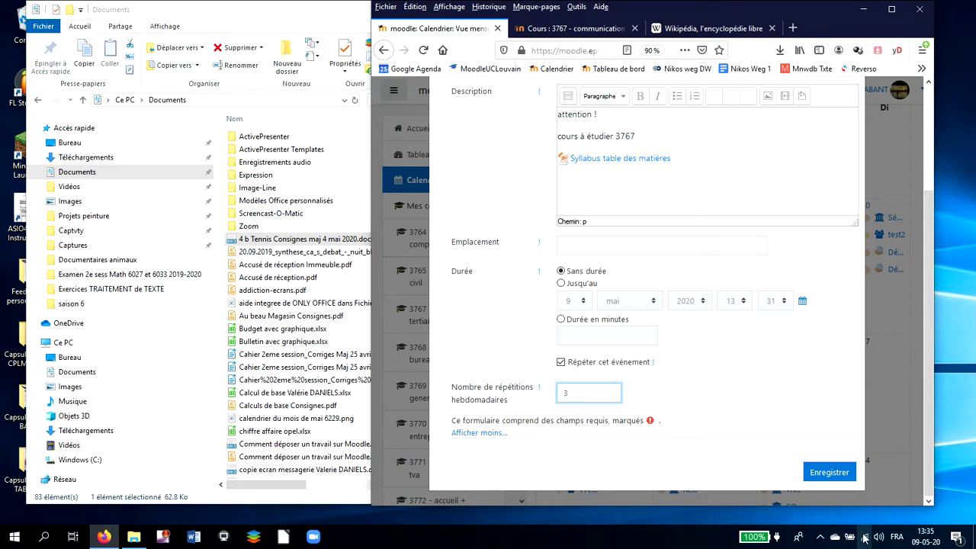
pyautogui.click(841, 475)
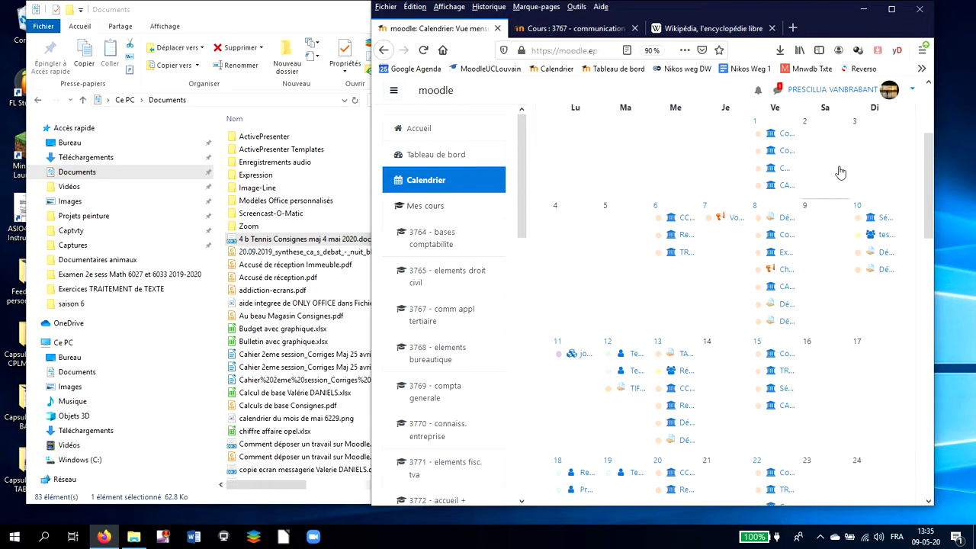
# - Maximise the browser window and open the details of "Test échéance capsule" on 12 May
pyautogui.click(892, 11)
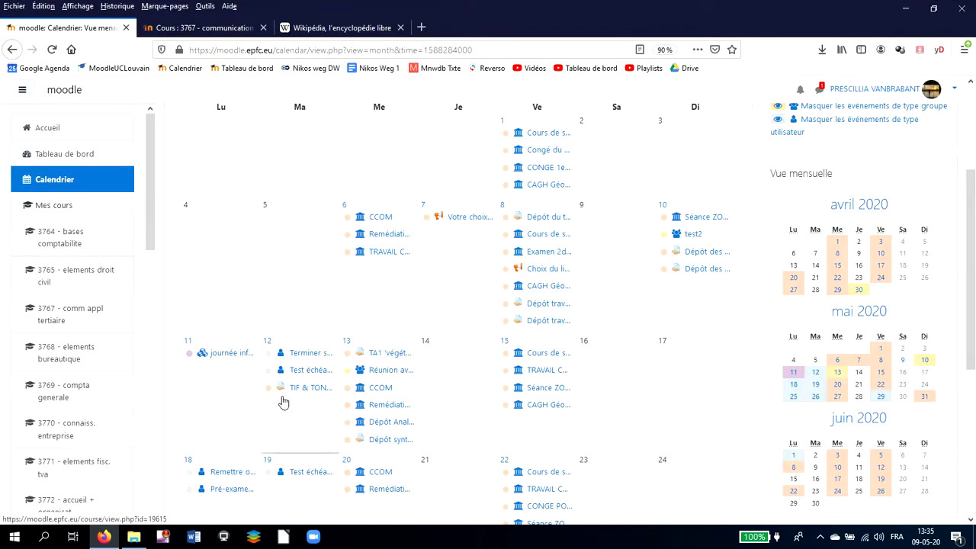
pyautogui.click(299, 425)
pyautogui.scroll(-1, 299, 425)
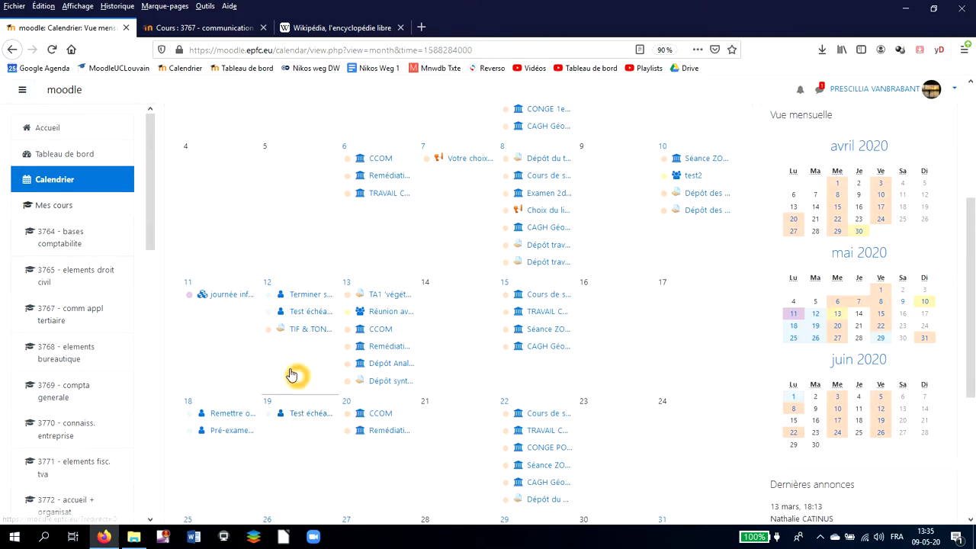
pyautogui.click(306, 319)
pyautogui.click(309, 313)
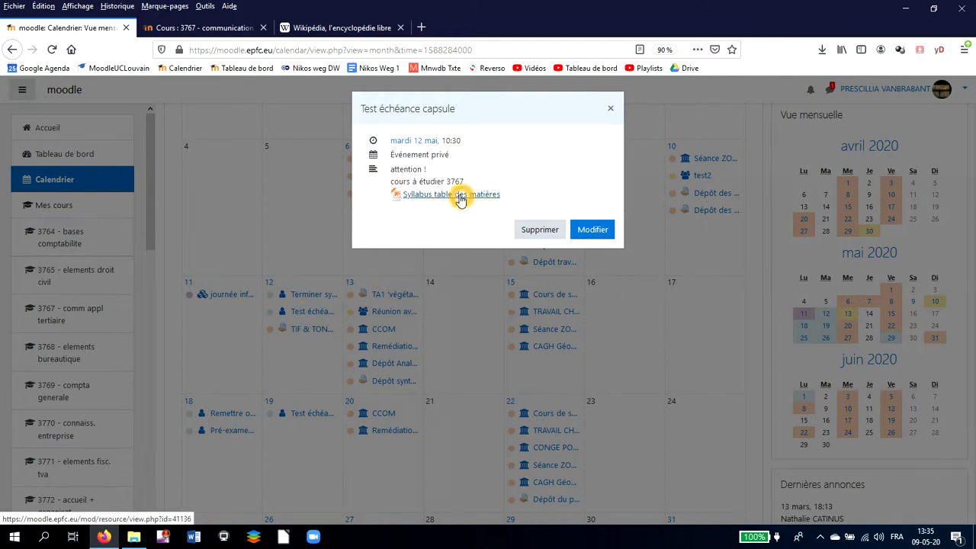
# - Edit the event and change its name to "Etudier Cours 3767 !!!"
pyautogui.click(588, 230)
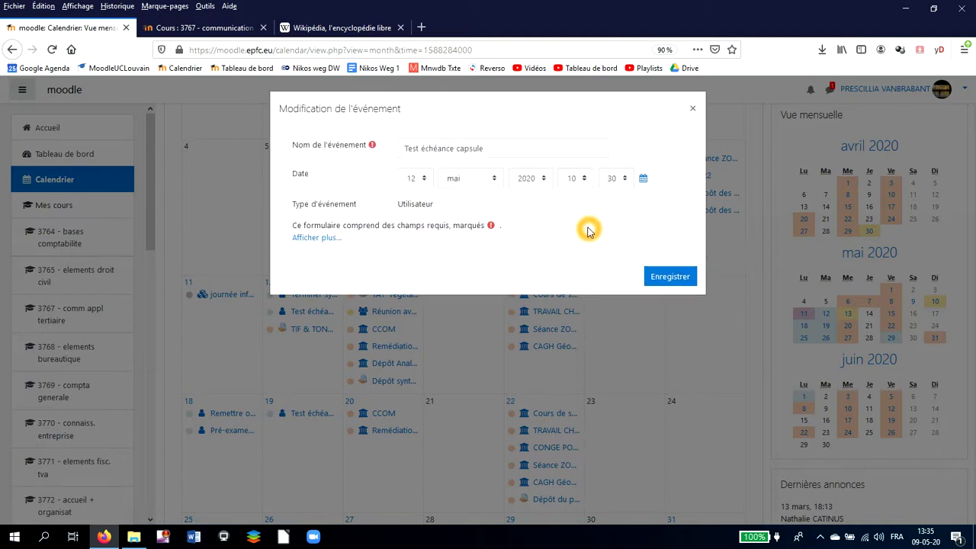
pyautogui.moveTo(492, 148); pyautogui.dragTo(409, 140)
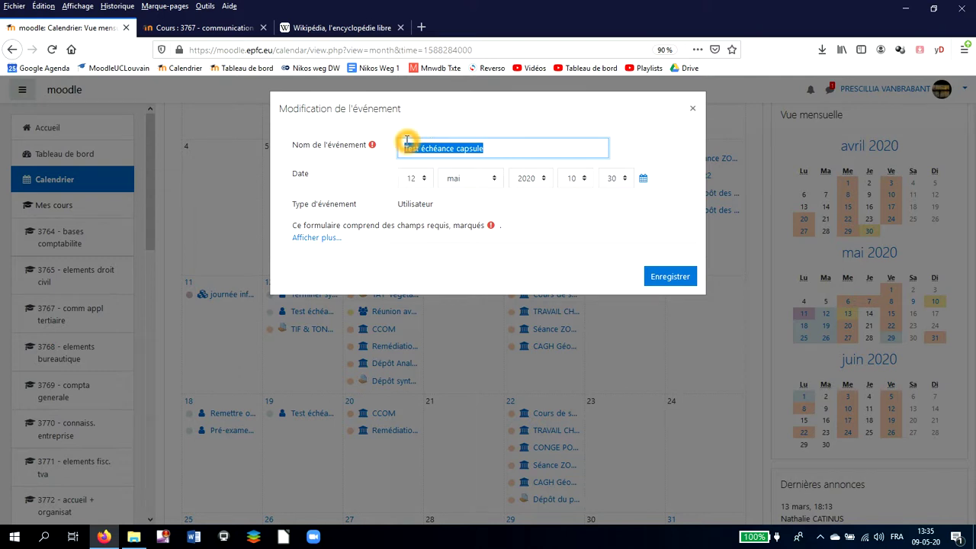
pyautogui.press('BackSpace')
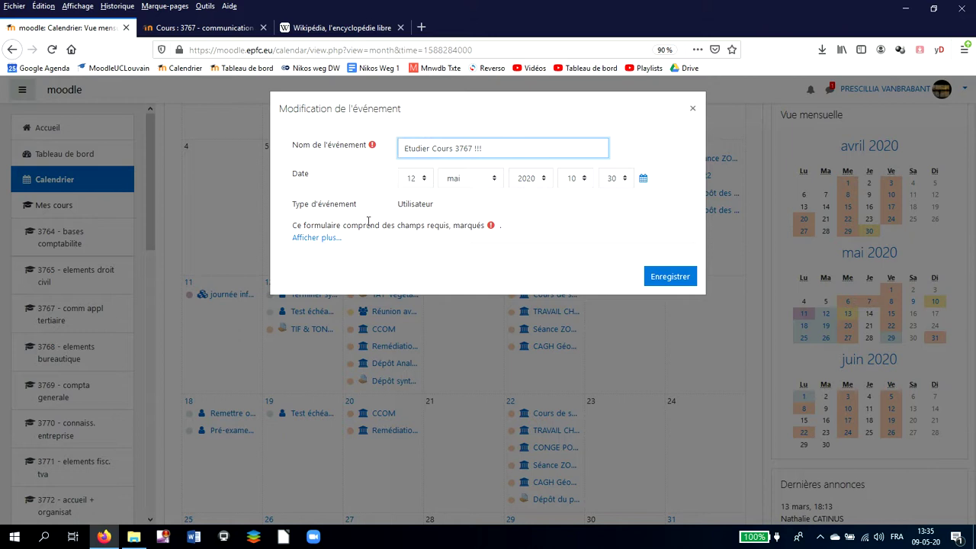
# - Show the event's additional settings, apply the changes to the 2 other events of the series, and save
pyautogui.click(317, 238)
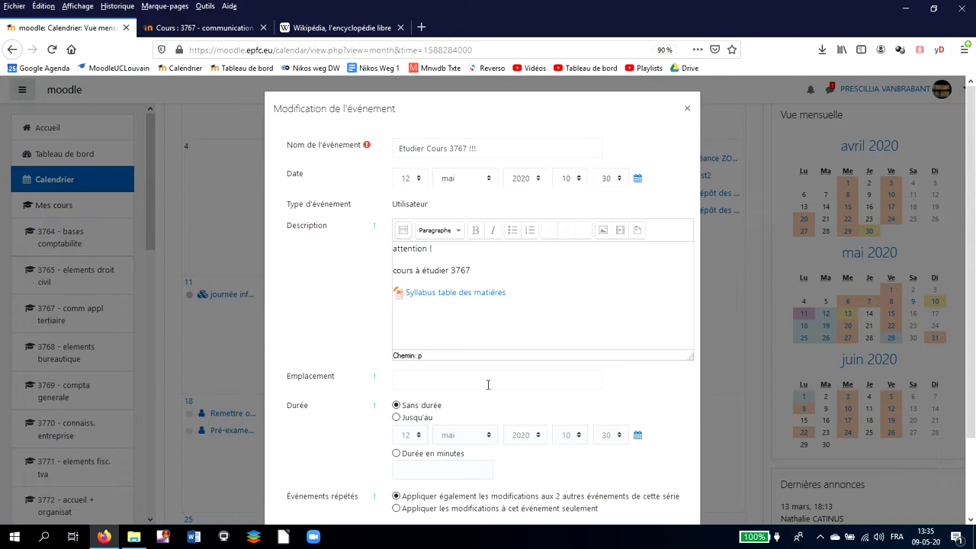
pyautogui.scroll(-2, 485, 312)
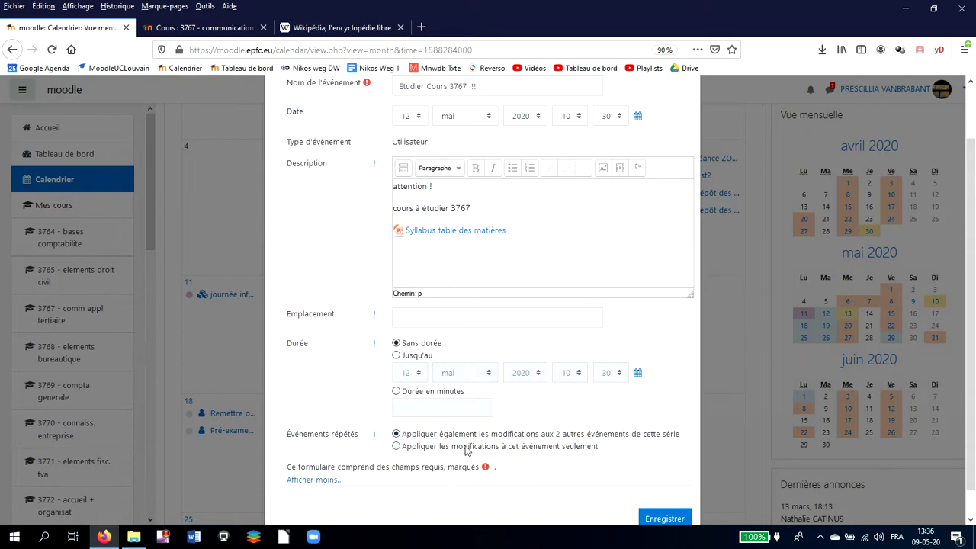
pyautogui.click(397, 447)
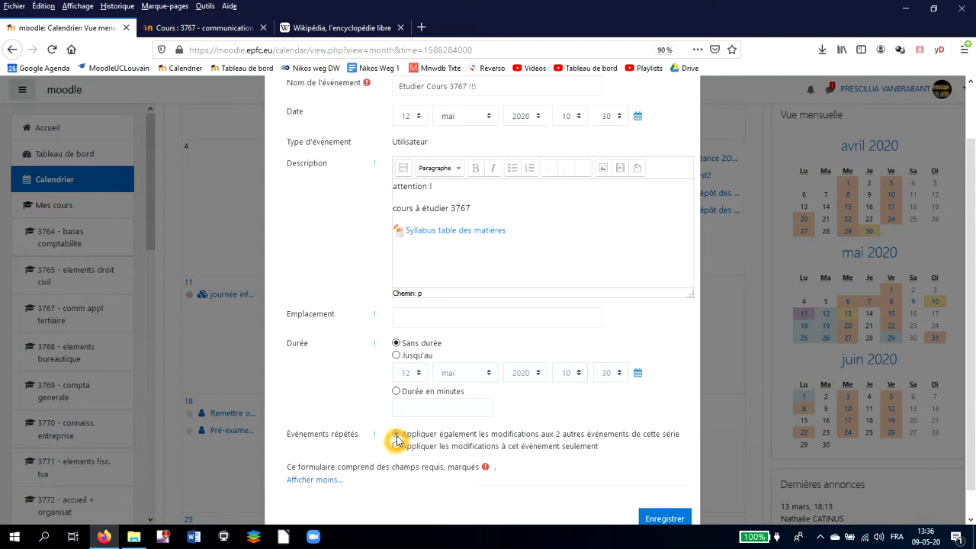
pyautogui.click(663, 519)
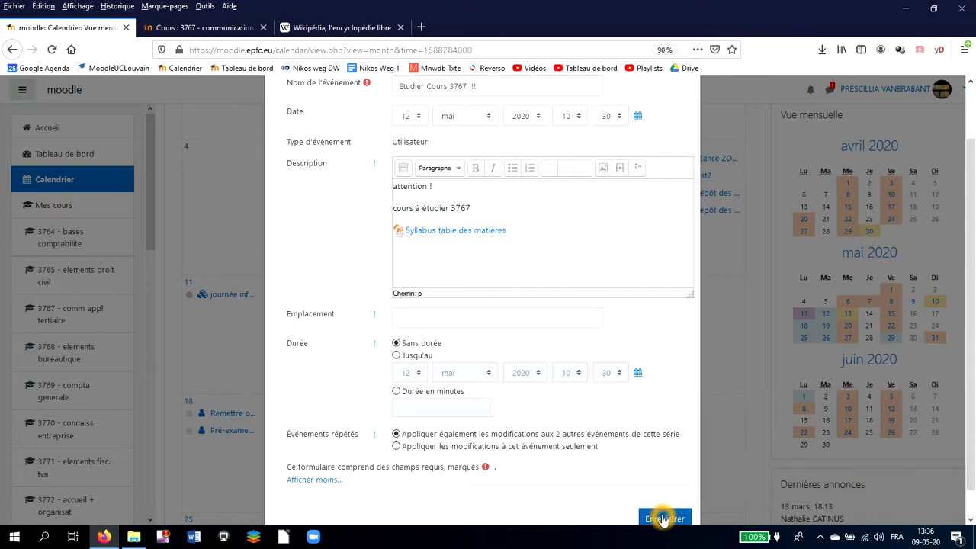
pyautogui.click(664, 520)
pyautogui.click(440, 385)
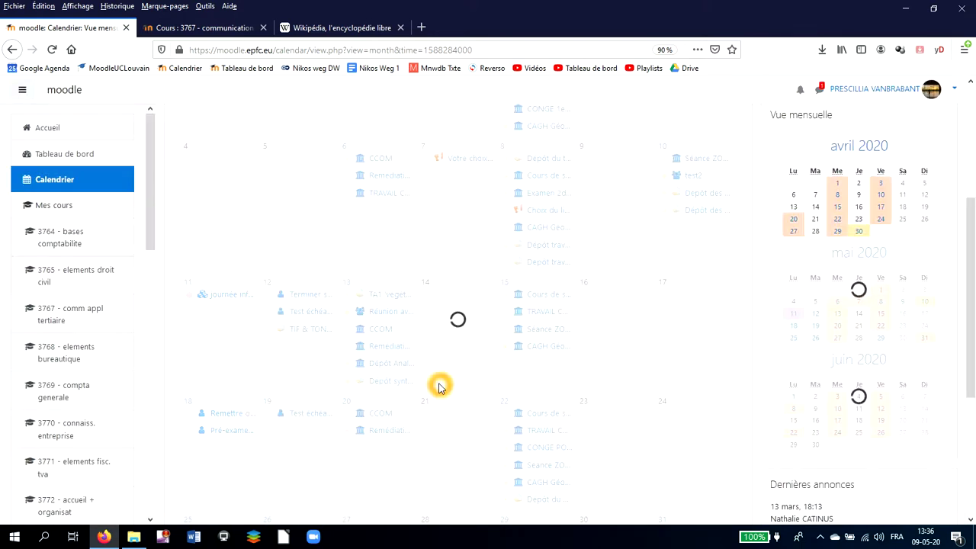
# - Review the renamed 12 May event, test its syllabus link without opening the file, and close the event details
pyautogui.click(356, 357)
pyautogui.moveTo(323, 331); pyautogui.dragTo(318, 314)
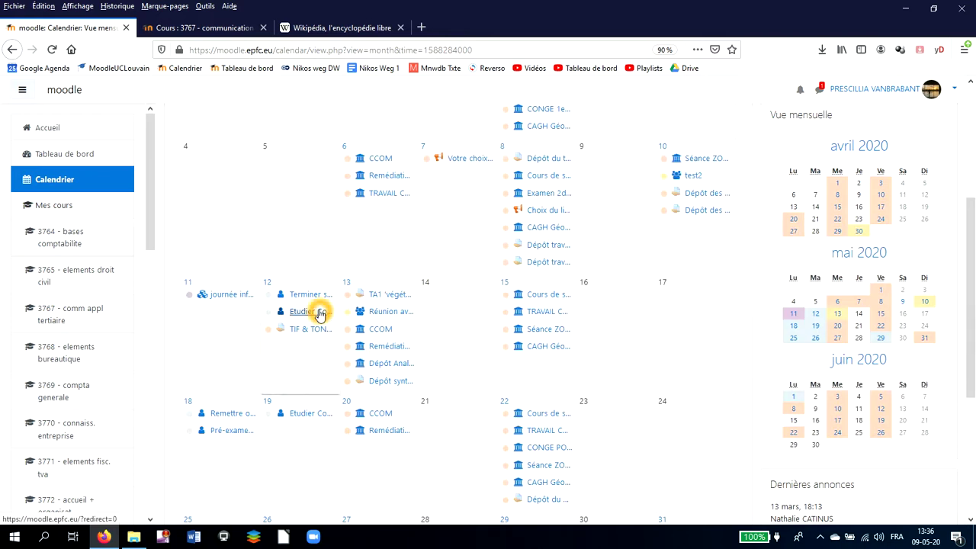
pyautogui.click(320, 314)
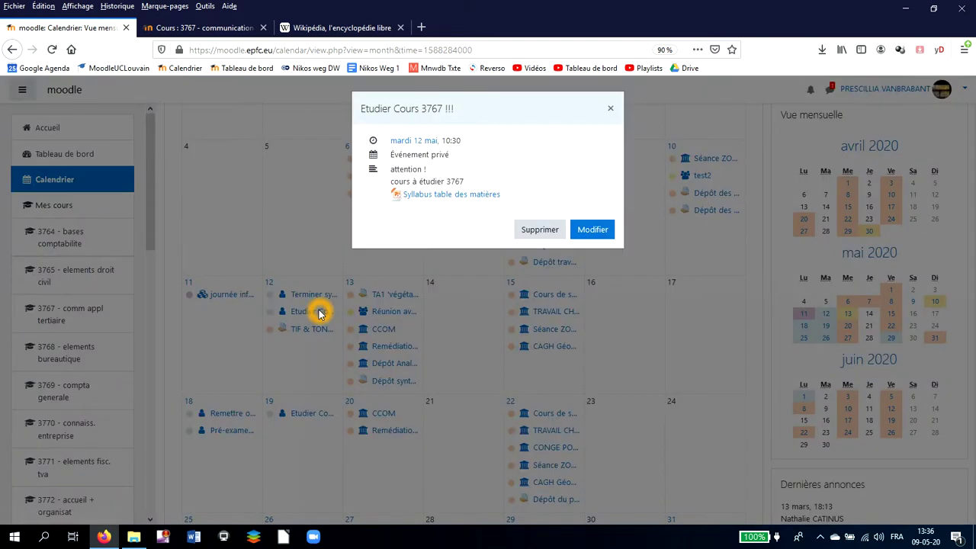
pyautogui.click(442, 197)
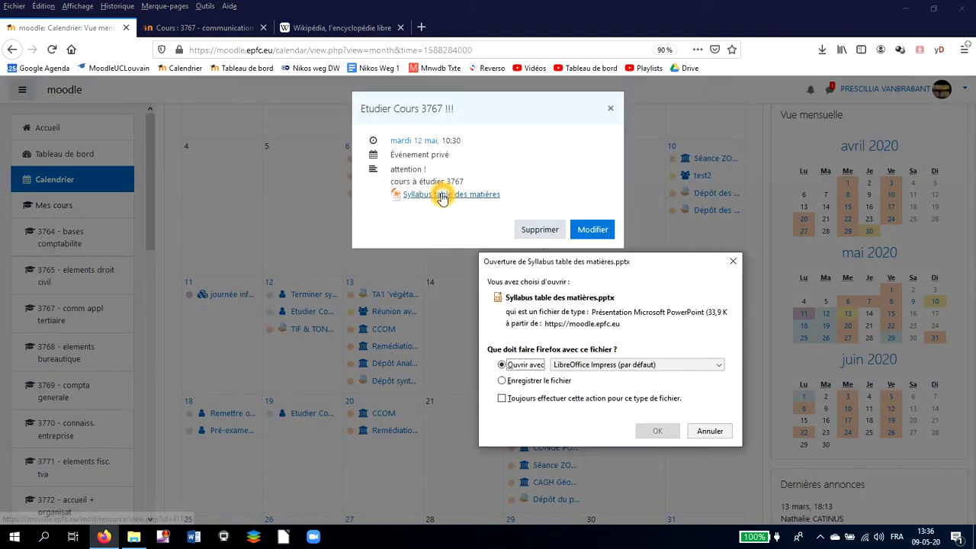
pyautogui.click(509, 365)
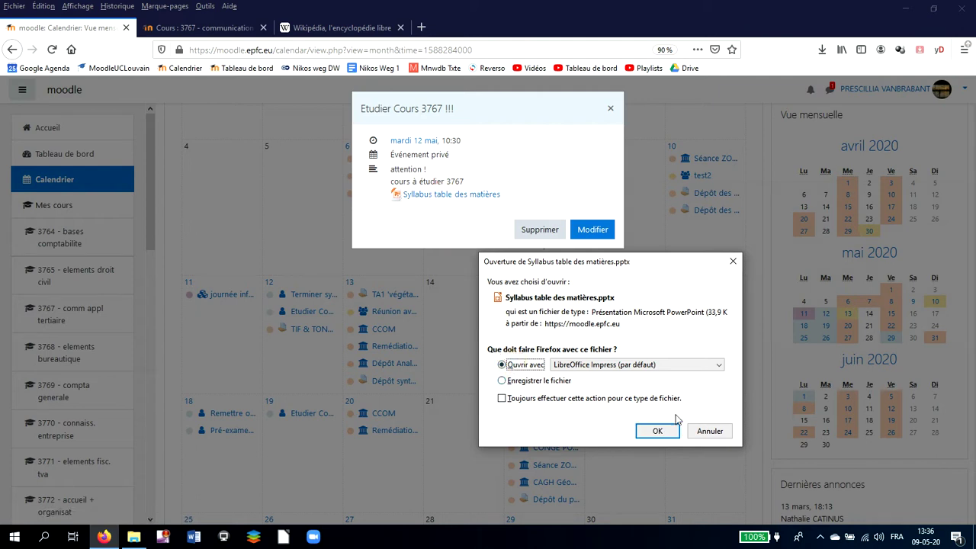
pyautogui.click(709, 431)
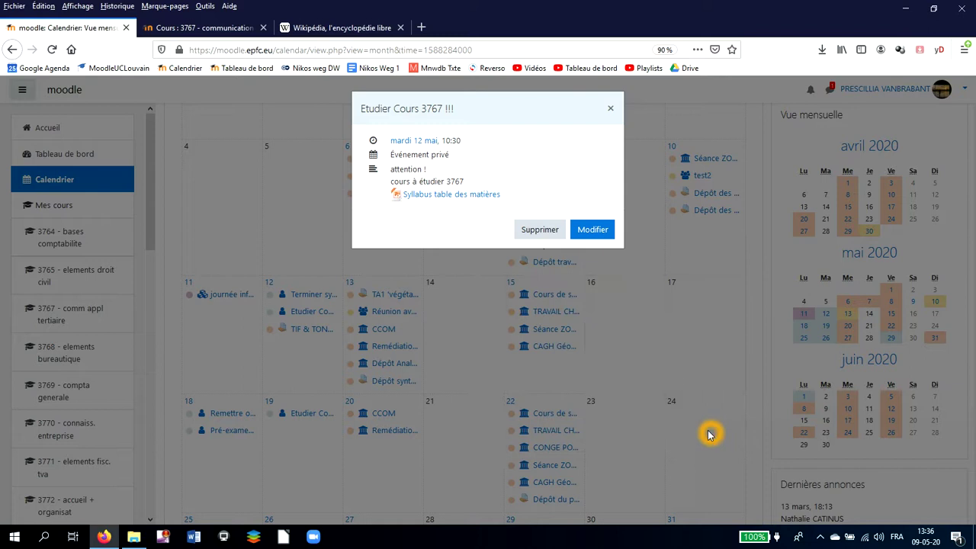
pyautogui.click(610, 112)
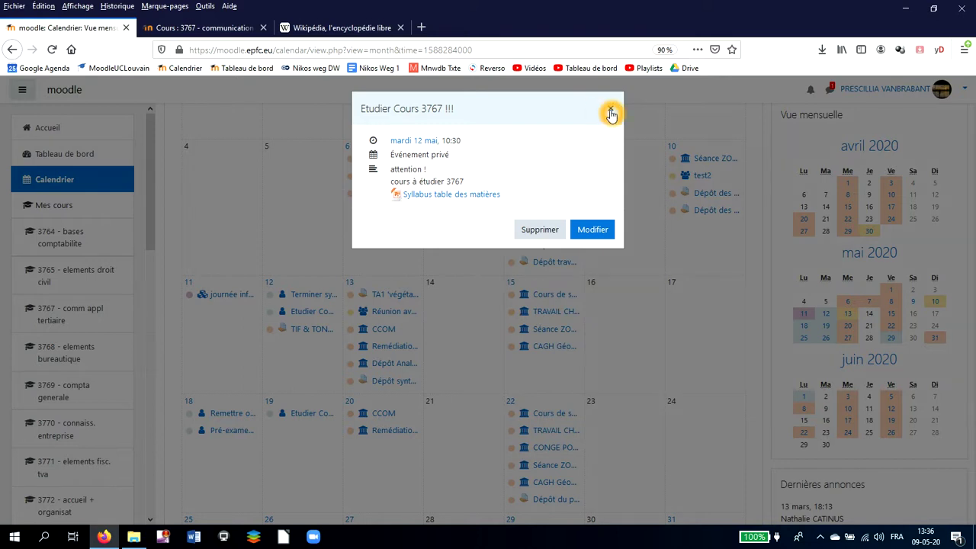
pyautogui.click(610, 114)
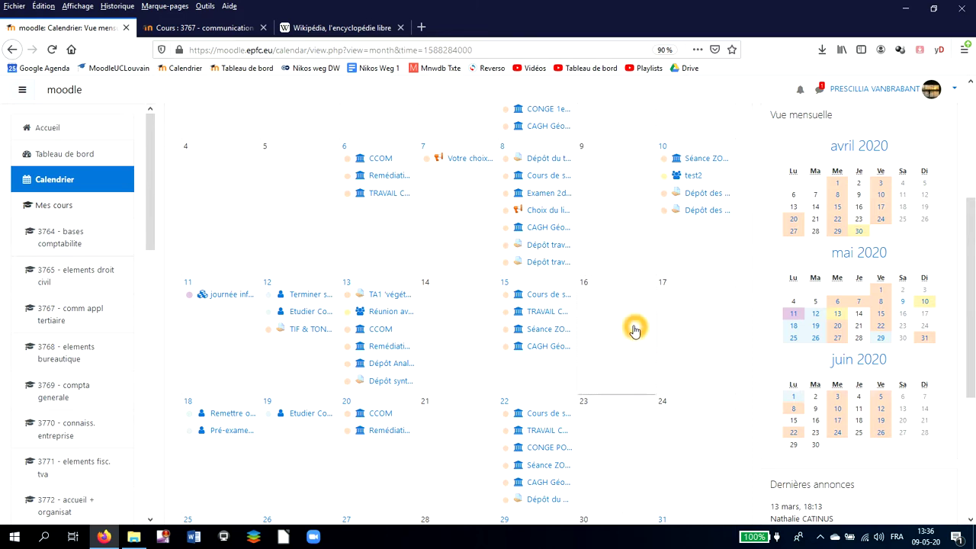
# - Open the calendar preferences from the user account's preferences page
pyautogui.scroll(3, 634, 329)
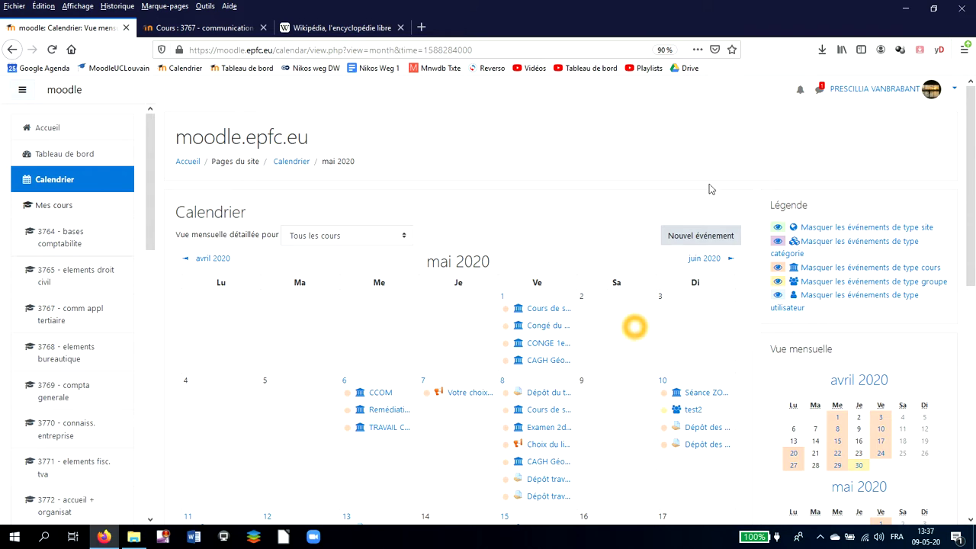
pyautogui.click(958, 90)
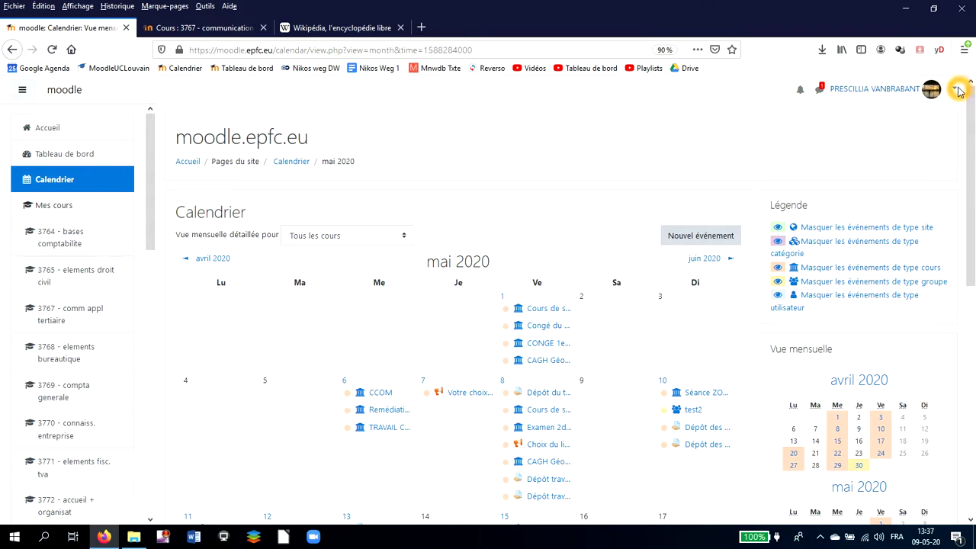
pyautogui.click(958, 90)
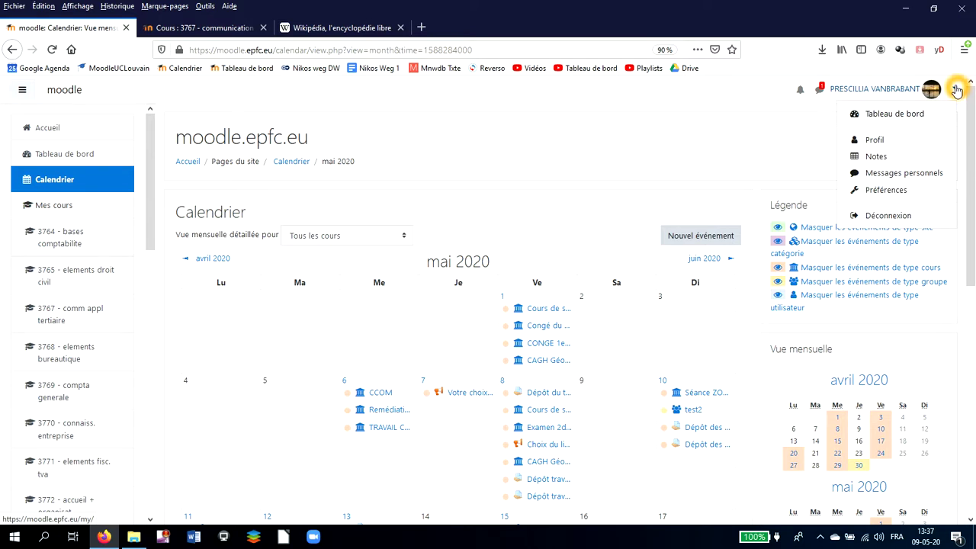
pyautogui.click(896, 193)
pyautogui.click(894, 193)
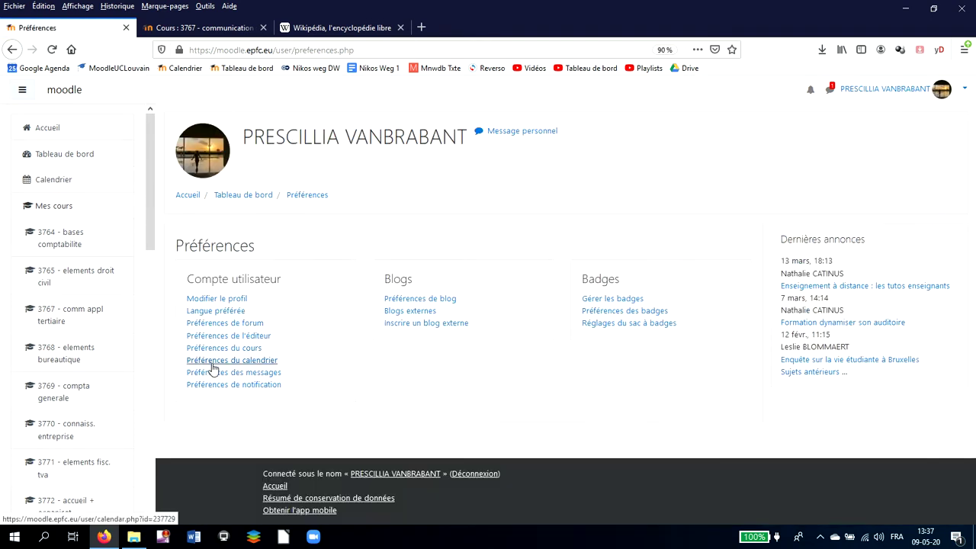
pyautogui.click(268, 363)
pyautogui.click(254, 360)
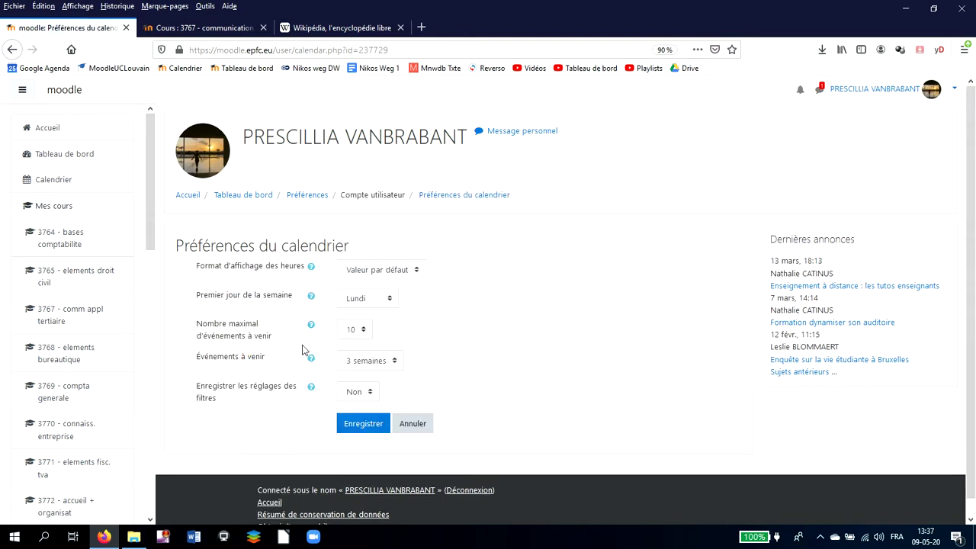
# - Review the choices for first weekday, maximum number of upcoming events and upcoming events period, and save the calendar preferences
pyautogui.click(190, 297)
pyautogui.click(372, 305)
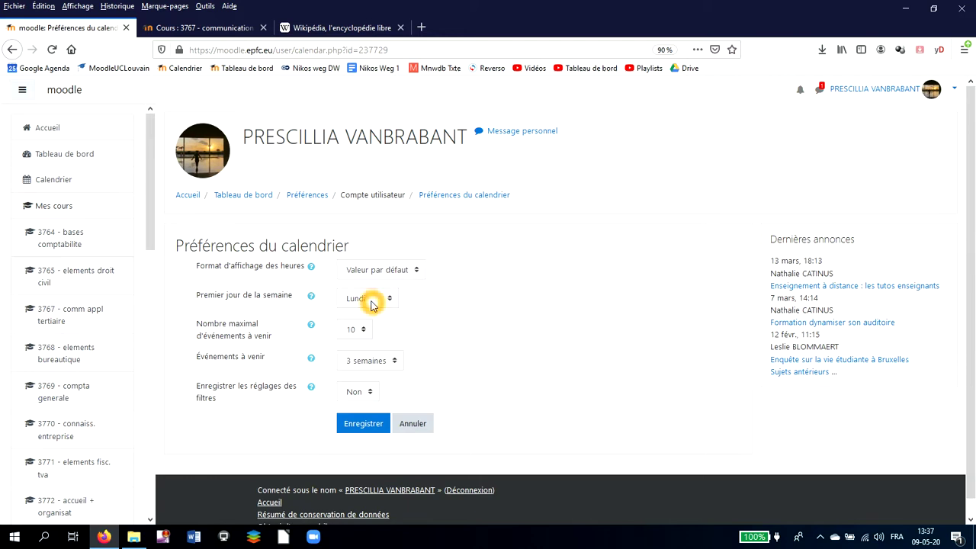
pyautogui.click(360, 336)
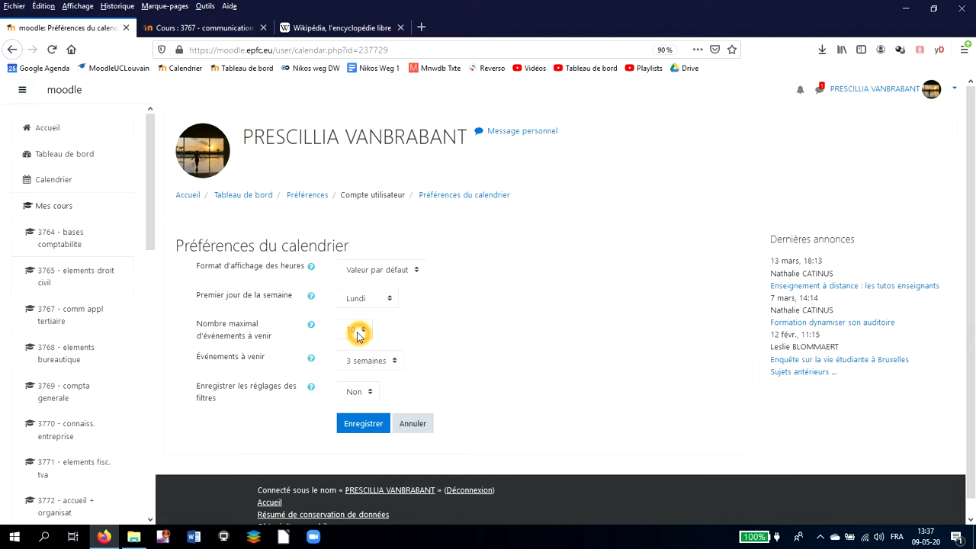
pyautogui.click(359, 331)
pyautogui.click(358, 332)
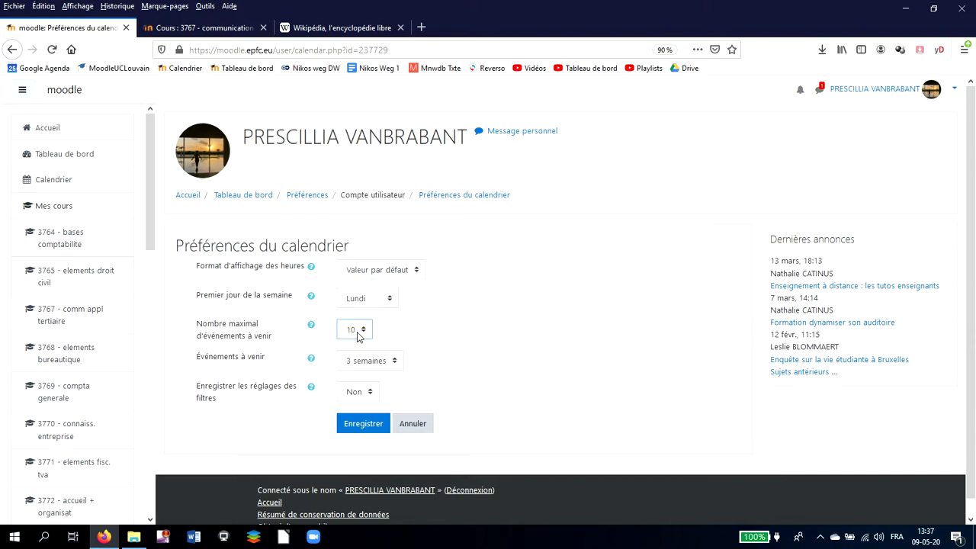
pyautogui.click(369, 362)
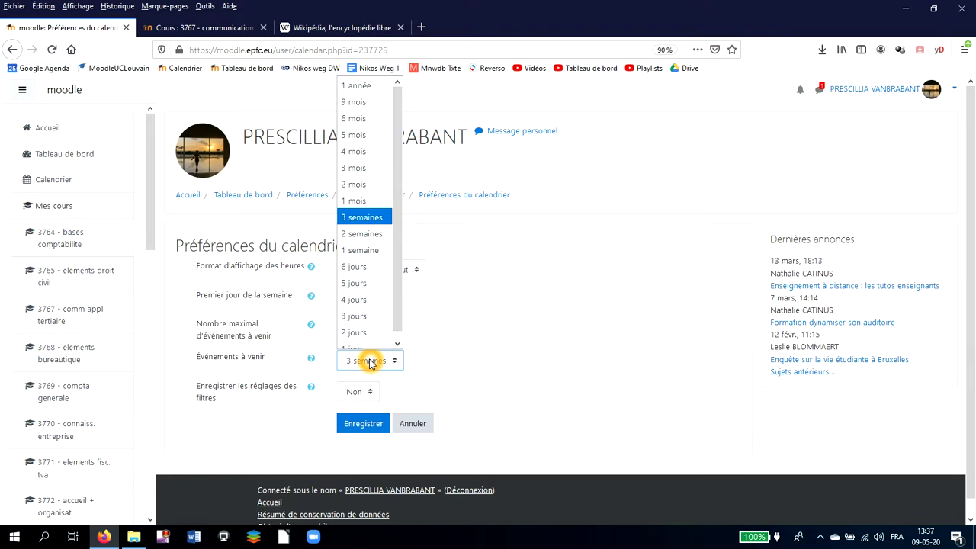
pyautogui.click(369, 361)
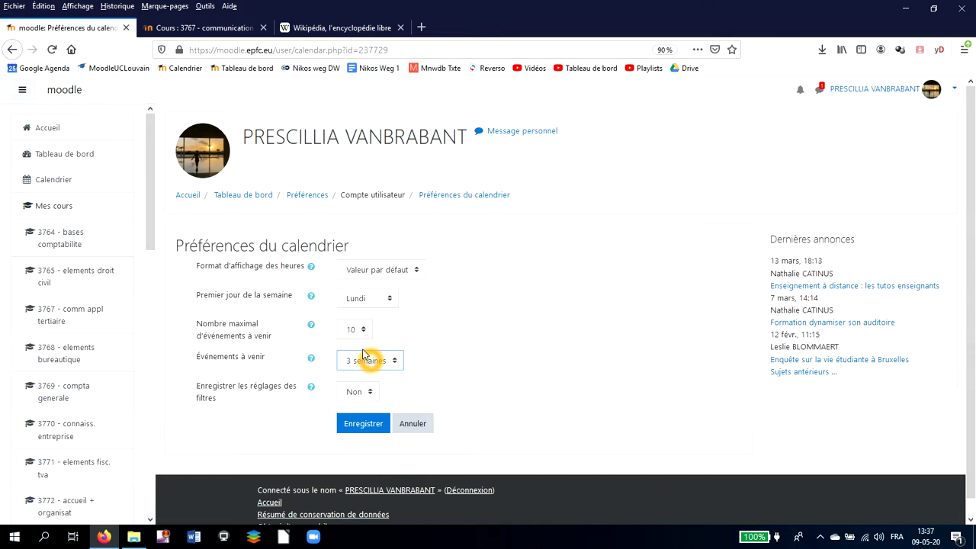
pyautogui.click(366, 425)
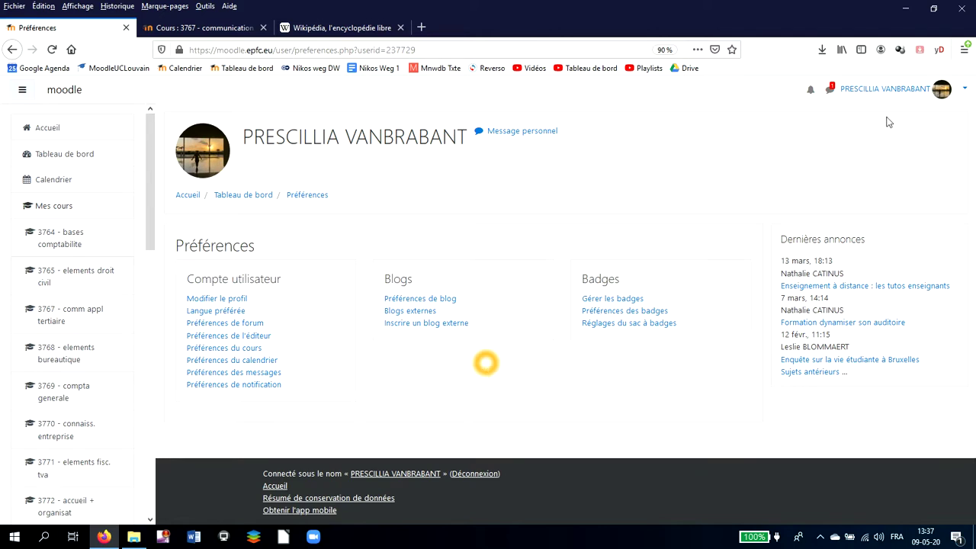
# - Return to the May 2020 calendar and try hiding the course and group events, showing both types again
pyautogui.click(183, 68)
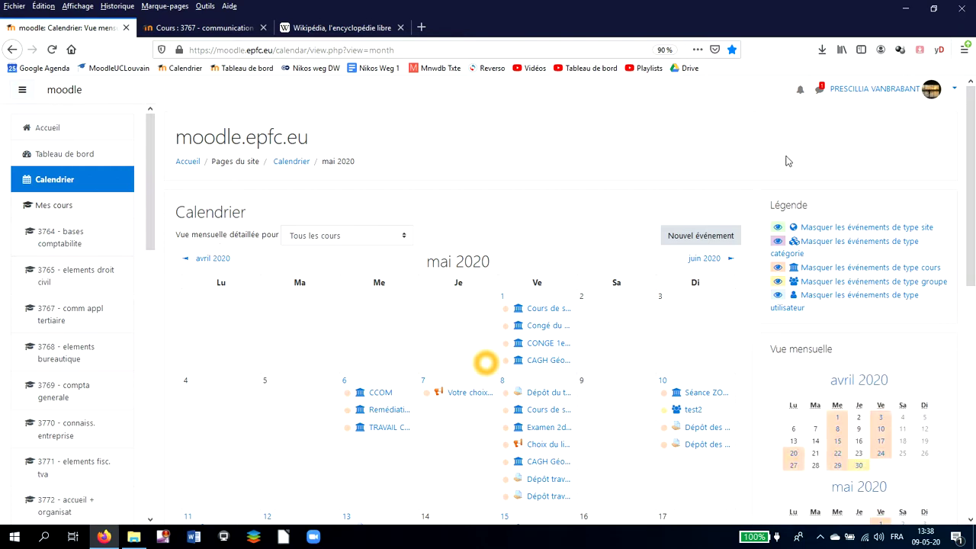
pyautogui.click(778, 270)
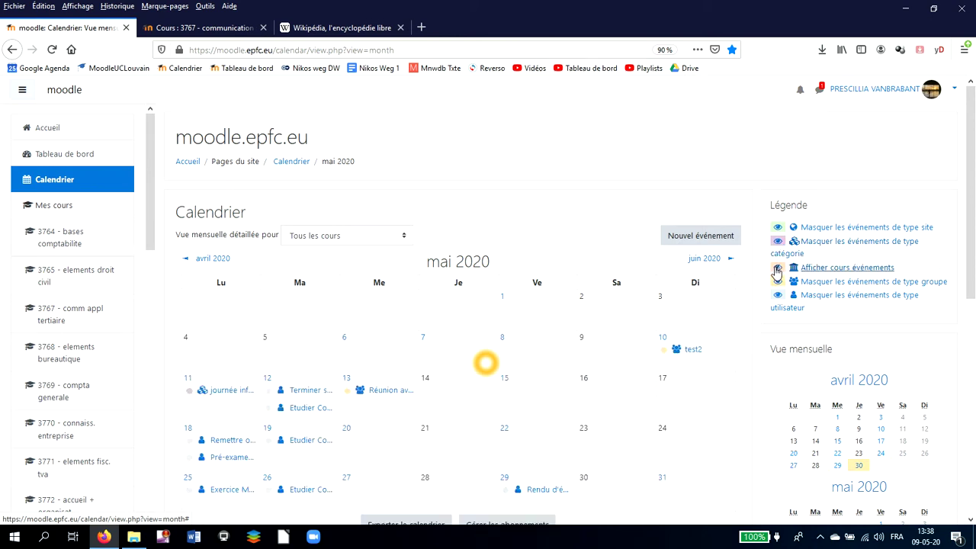
pyautogui.click(777, 283)
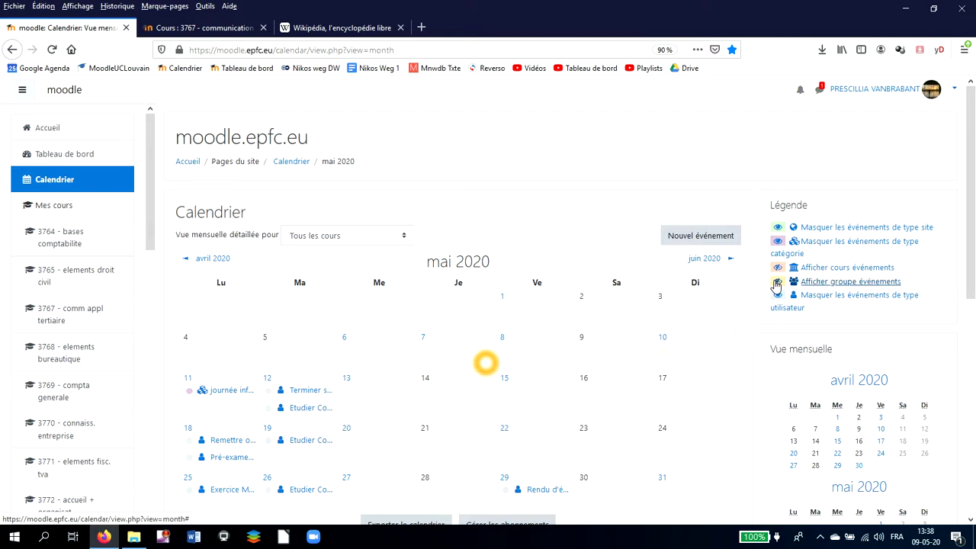
pyautogui.click(777, 284)
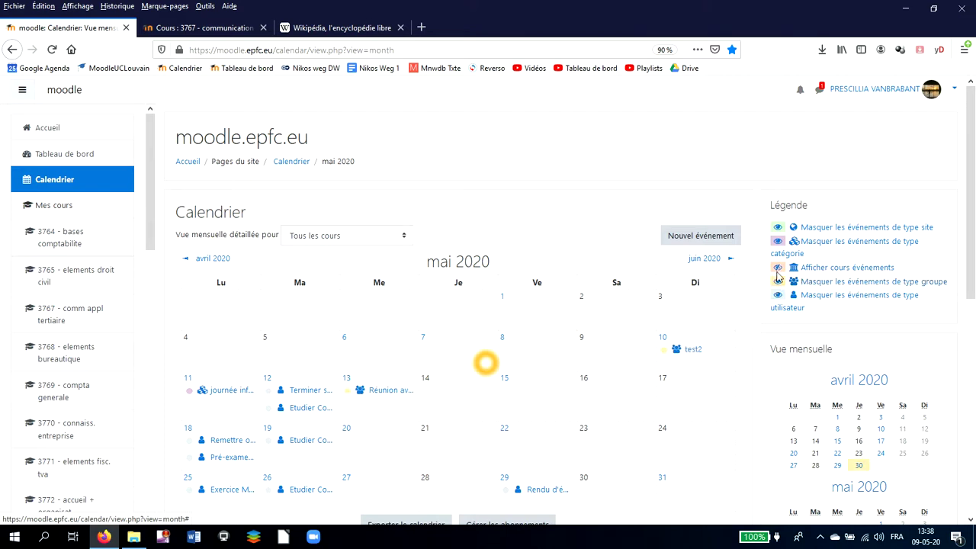
pyautogui.click(778, 270)
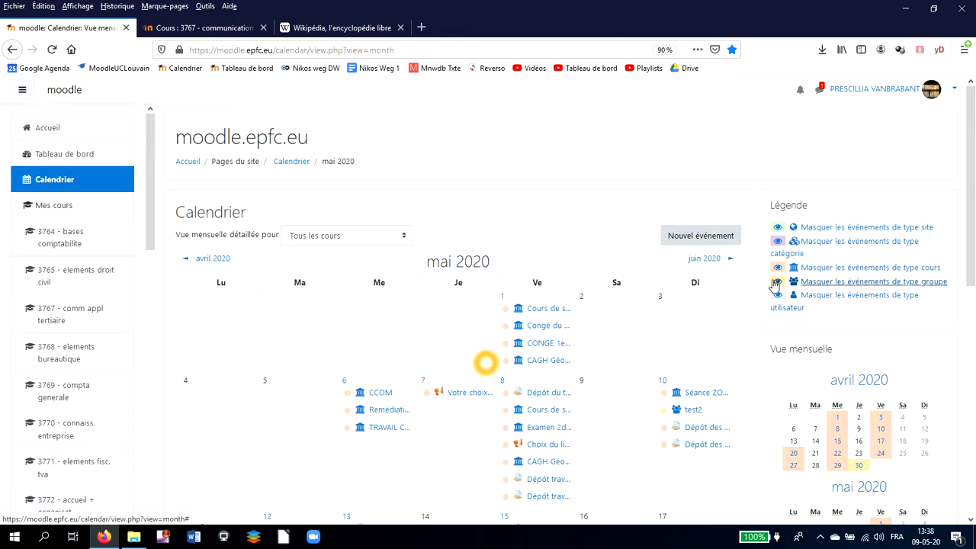
# - Hide the group, course and category events in the May 2020 calendar, and reload the calendar to reset the event filters
pyautogui.click(776, 282)
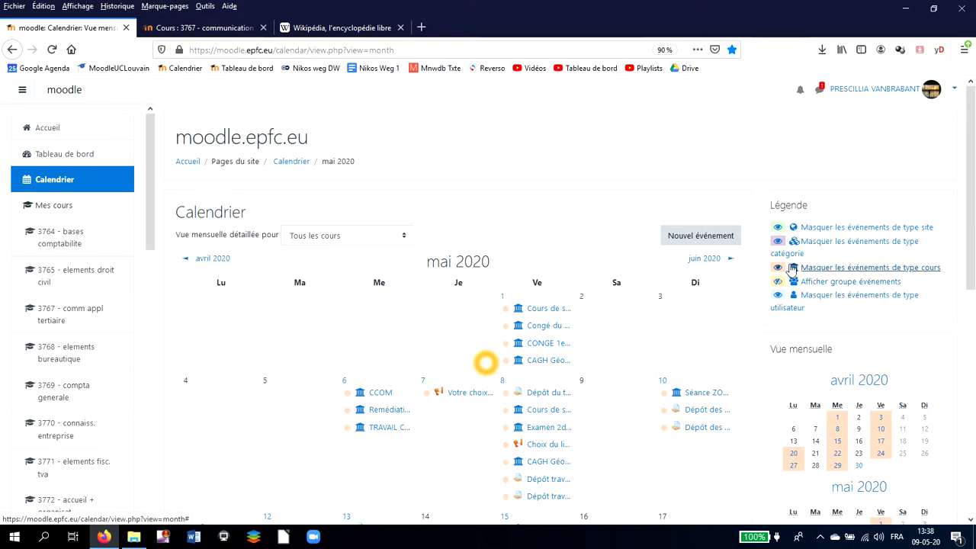
pyautogui.click(778, 269)
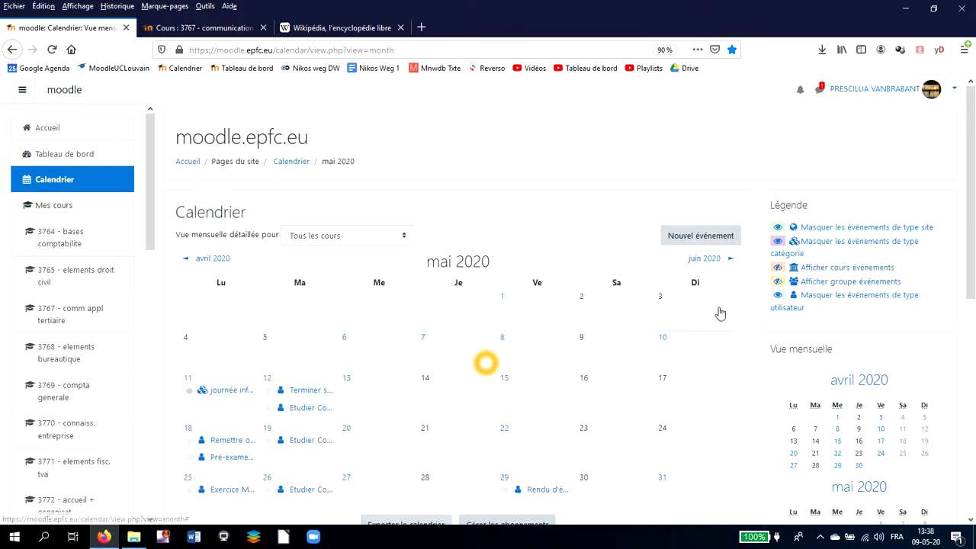
pyautogui.scroll(-1, 716, 313)
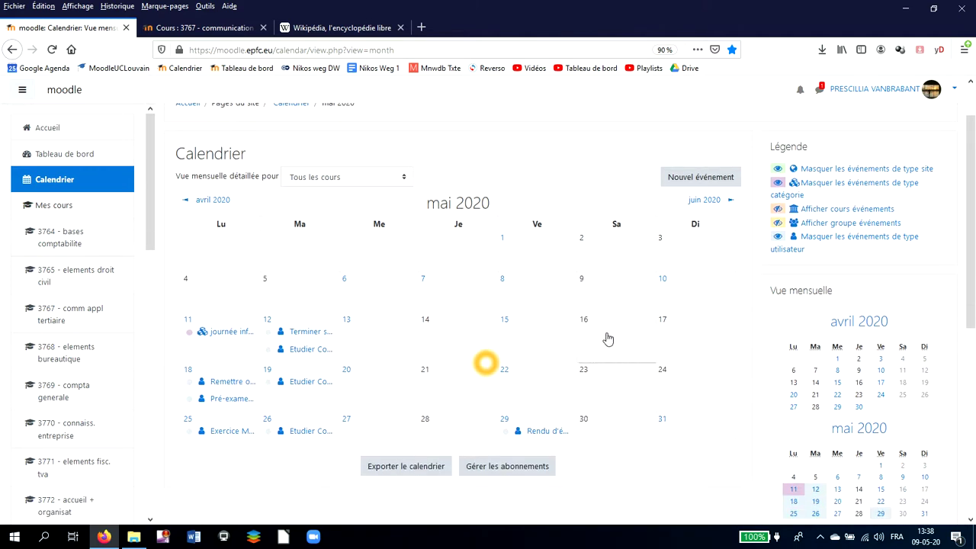
pyautogui.click(778, 184)
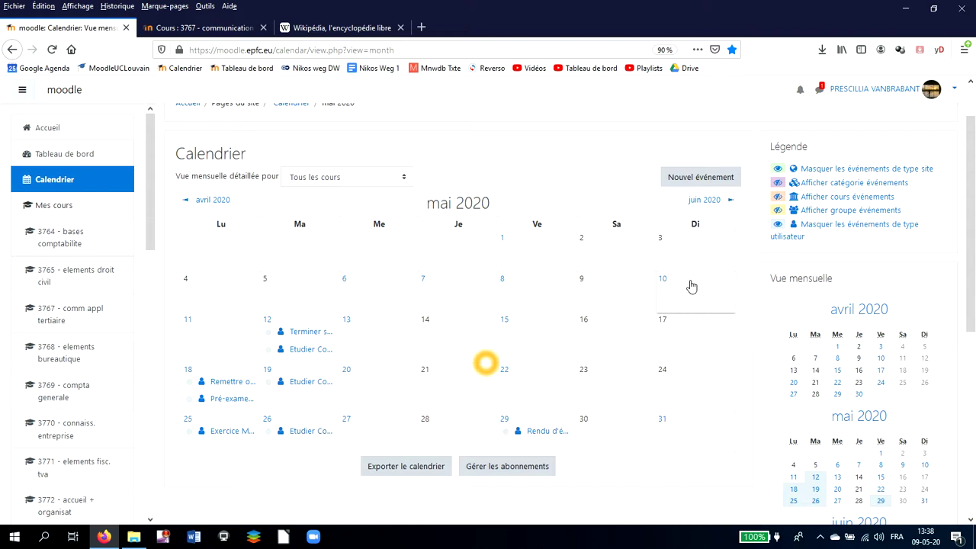
pyautogui.click(176, 70)
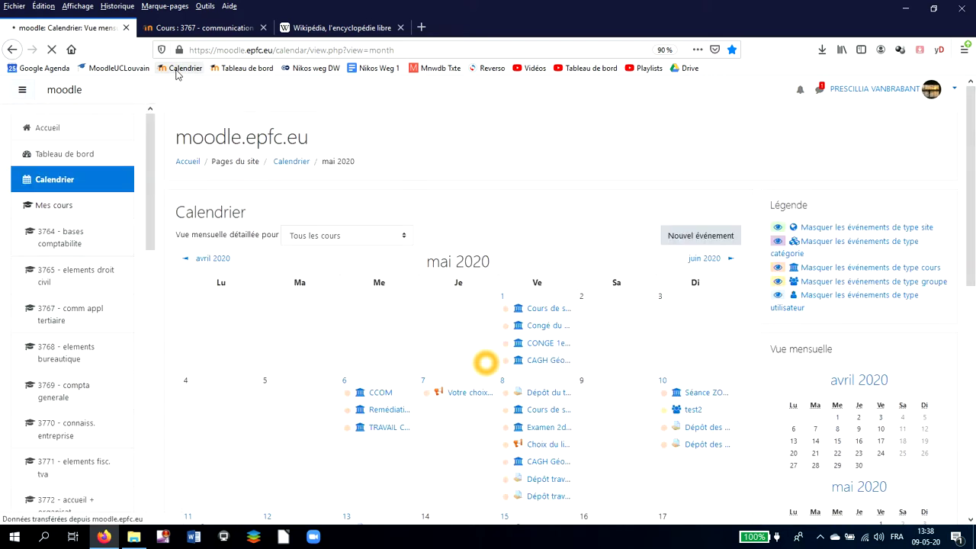